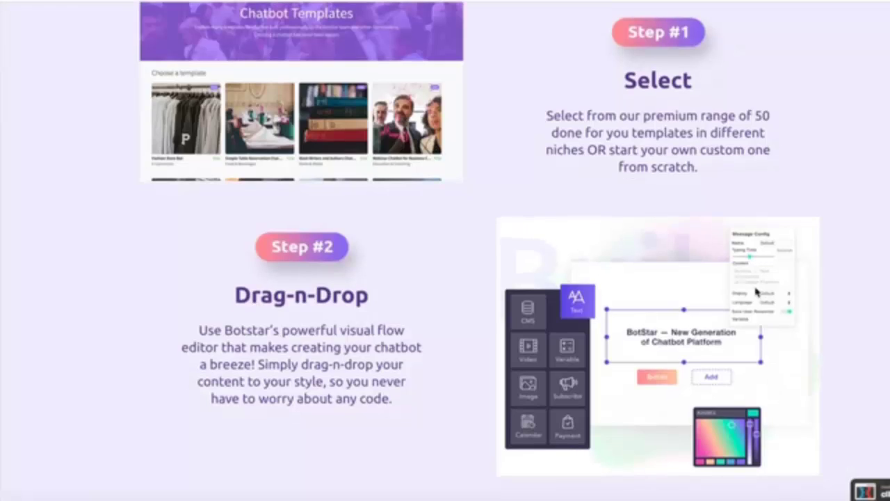
Step: Scroll through the four-step BotStar overview to reach the Bot Management page listing 13 bots
{"action": "scroll", "coordinate": [756, 293], "scroll_direction": "down", "scroll_amount": 5}
{"action": "scroll", "coordinate": [757, 293], "scroll_direction": "down", "scroll_amount": 1}
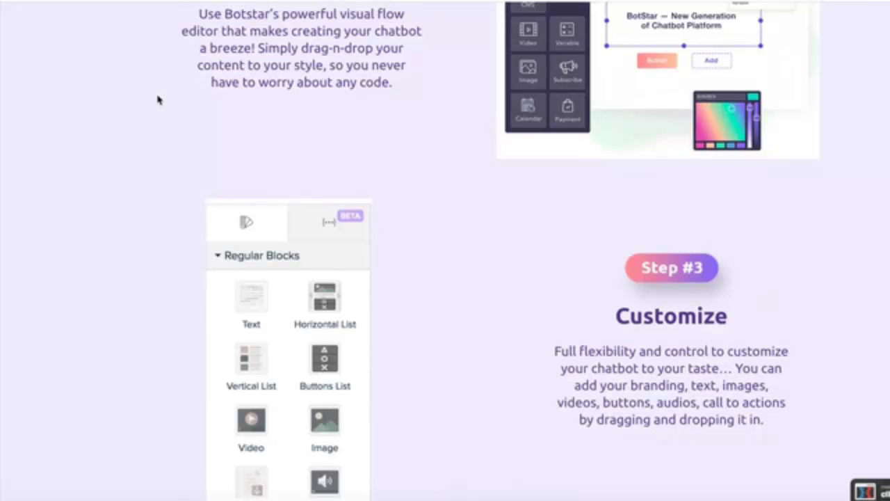
{"action": "scroll", "coordinate": [158, 100], "scroll_direction": "down", "scroll_amount": 1}
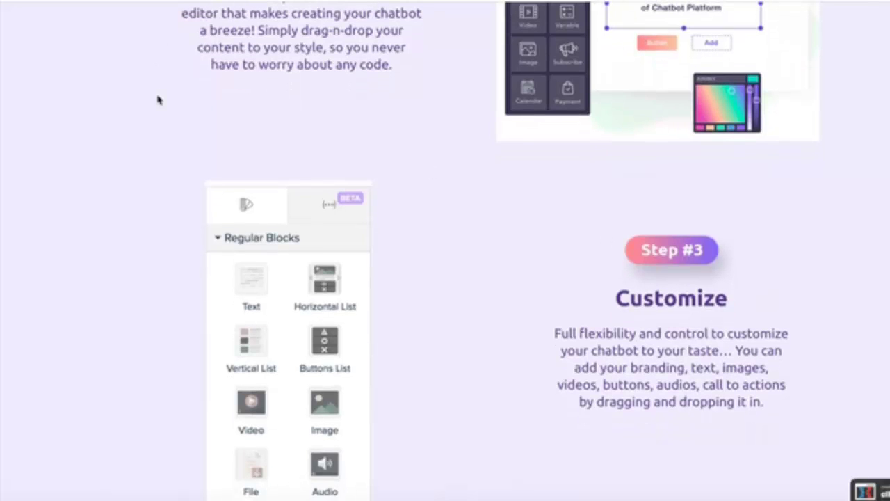
{"action": "scroll", "coordinate": [158, 101], "scroll_direction": "down", "scroll_amount": 4}
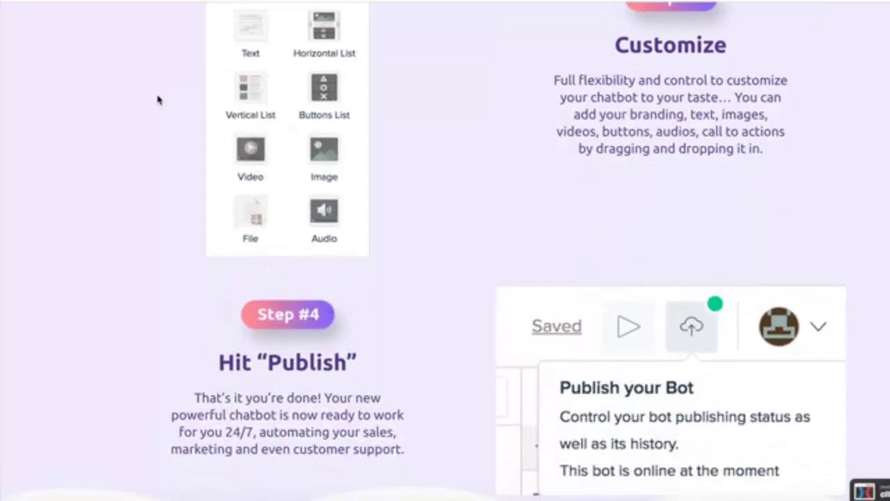
{"action": "scroll", "coordinate": [158, 100], "scroll_direction": "down", "scroll_amount": 1}
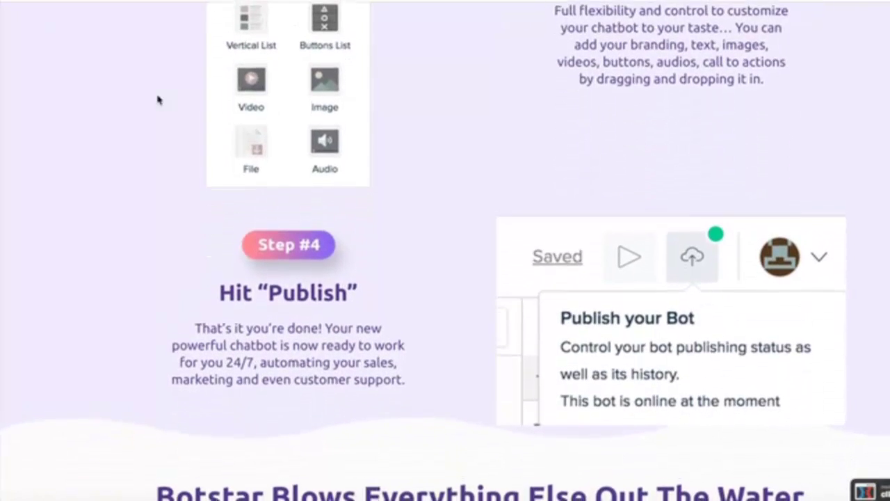
{"action": "scroll", "coordinate": [158, 100], "scroll_direction": "down", "scroll_amount": 1}
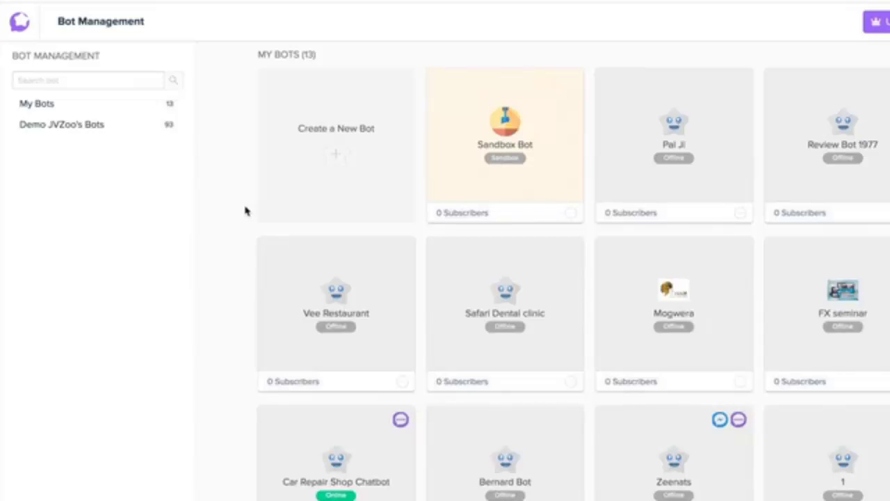
Step: Start a new bot and browse the Chatbot Templates grid
{"action": "left_click", "coordinate": [335, 155]}
{"action": "scroll", "coordinate": [695, 156], "scroll_direction": "down", "scroll_amount": 1}
{"action": "mouse_move", "coordinate": [755, 183]}
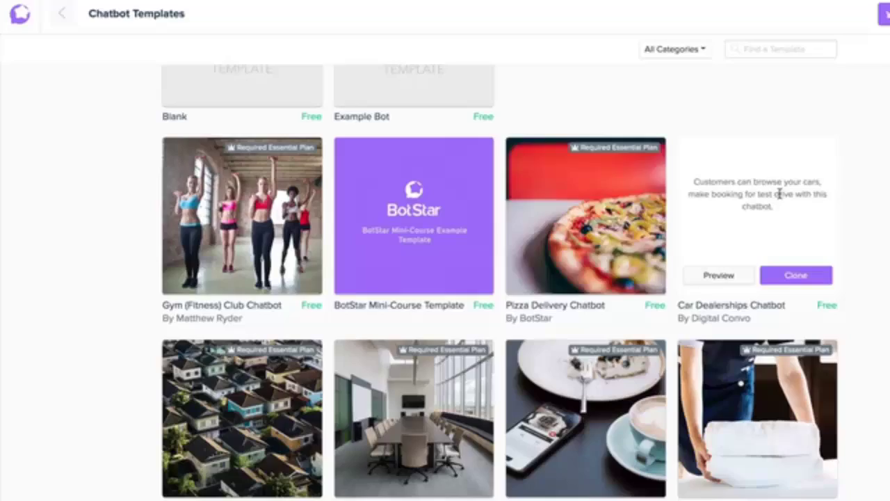
{"action": "mouse_move", "coordinate": [613, 201]}
{"action": "scroll", "coordinate": [614, 202], "scroll_direction": "down", "scroll_amount": 10}
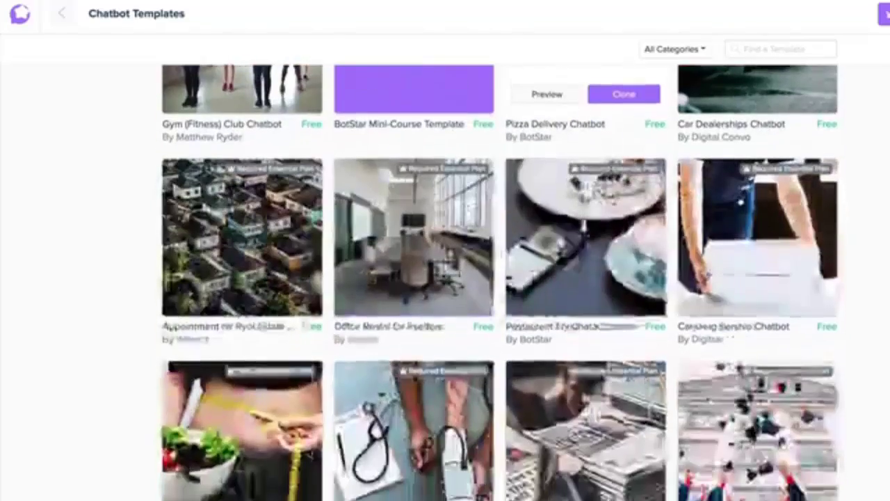
{"action": "scroll", "coordinate": [614, 206], "scroll_direction": "down", "scroll_amount": 10}
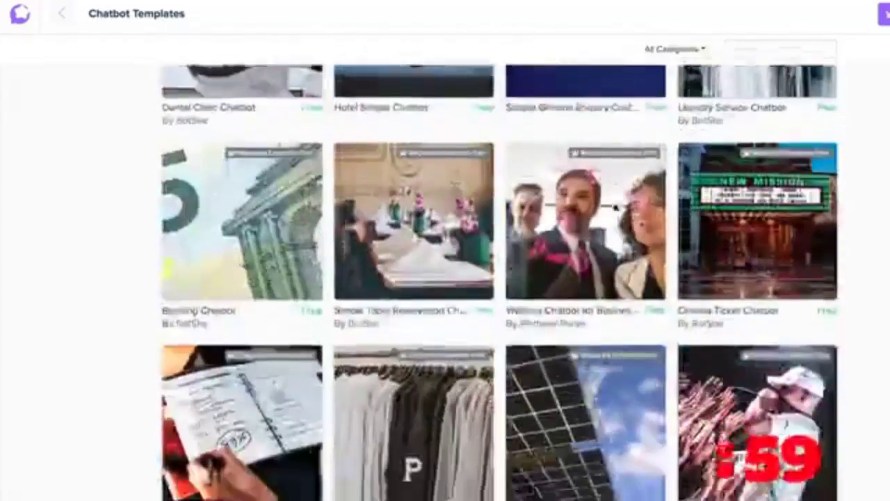
{"action": "scroll", "coordinate": [560, 338], "scroll_direction": "up", "scroll_amount": 2}
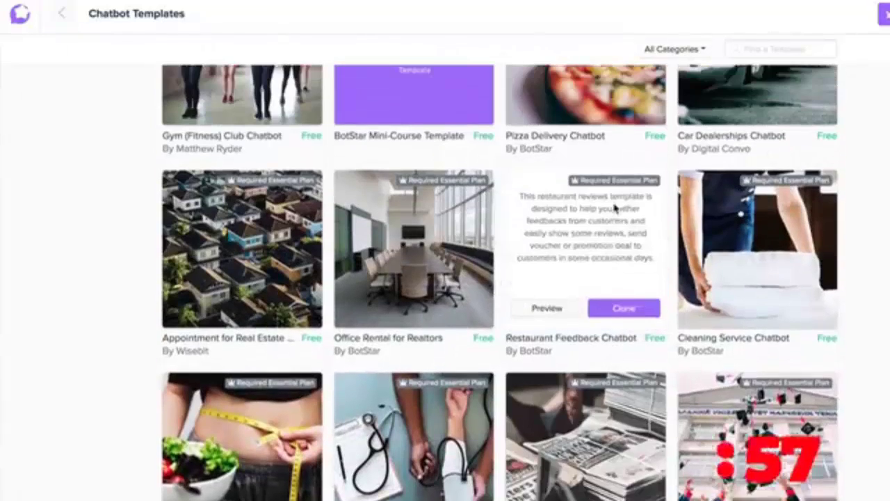
Step: Preview the Restaurant Feedback Chatbot template and read through its features list
{"action": "left_click", "coordinate": [546, 333]}
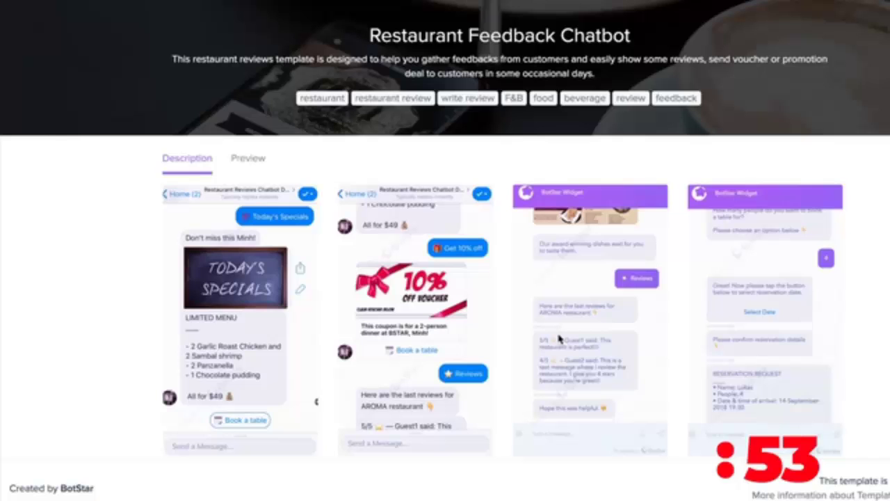
{"action": "scroll", "coordinate": [503, 327], "scroll_direction": "down", "scroll_amount": 3}
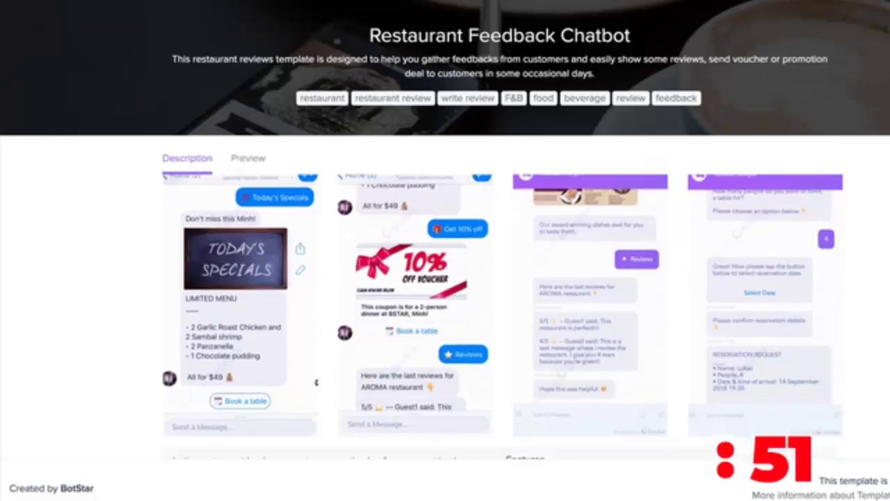
{"action": "scroll", "coordinate": [502, 327], "scroll_direction": "down", "scroll_amount": 1}
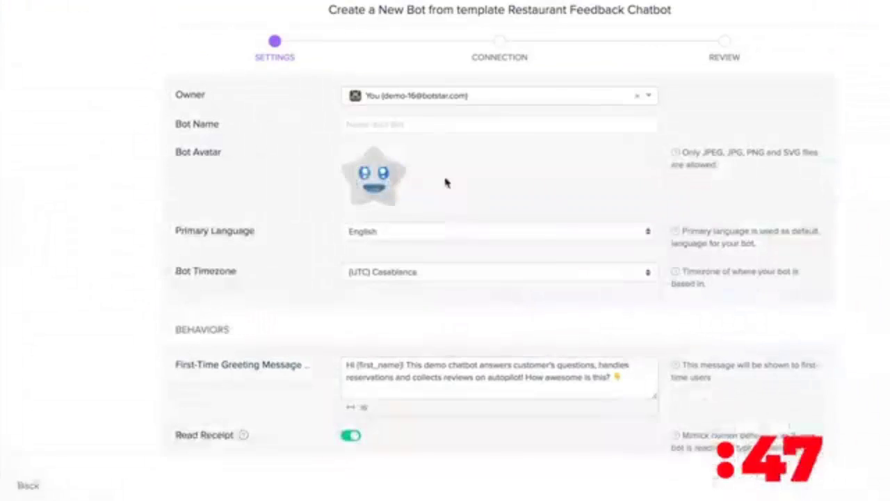
Step: Enter the bot name, grant the Facebook permissions and confirm BotStar is linked to Facebook
{"action": "type", "text": "Manjaro"}
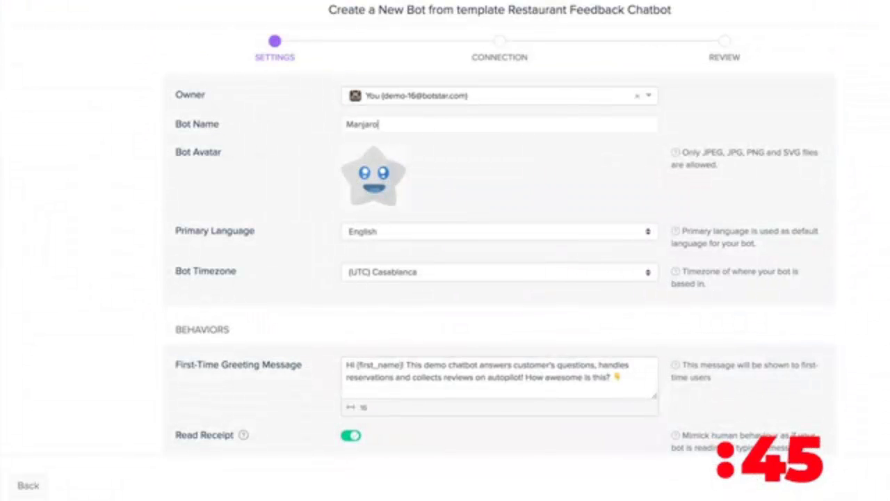
{"action": "scroll", "coordinate": [445, 251], "scroll_direction": "down", "scroll_amount": 5}
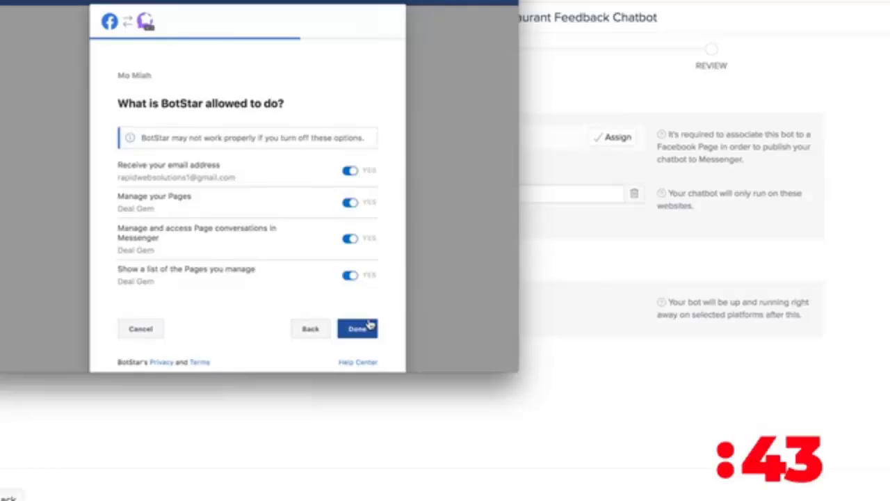
{"action": "left_click", "coordinate": [356, 330]}
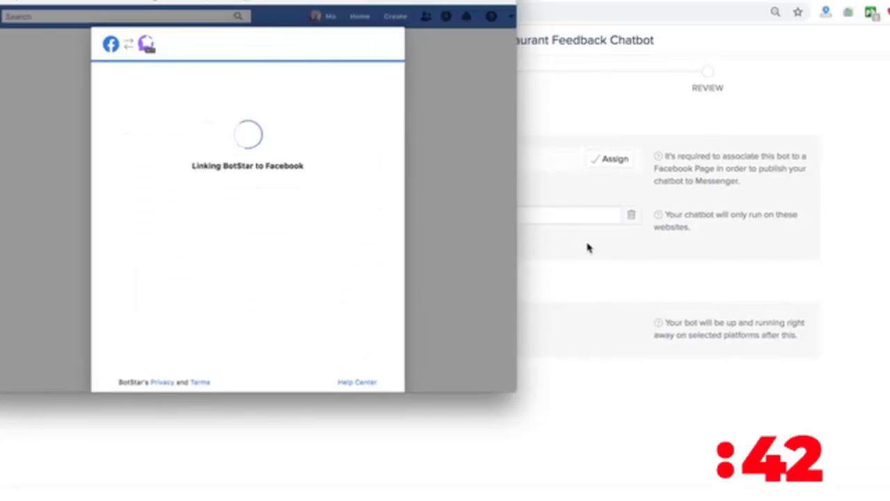
{"action": "left_click", "coordinate": [341, 215]}
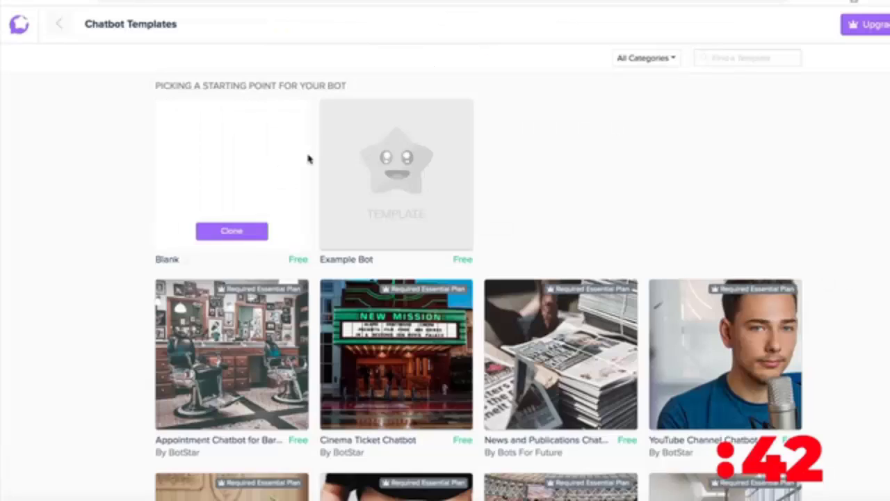
Step: Preview the Appointment Bot For Car Repair Shop template and read its description
{"action": "scroll", "coordinate": [308, 160], "scroll_direction": "down", "scroll_amount": 2}
{"action": "scroll", "coordinate": [308, 159], "scroll_direction": "down", "scroll_amount": 3}
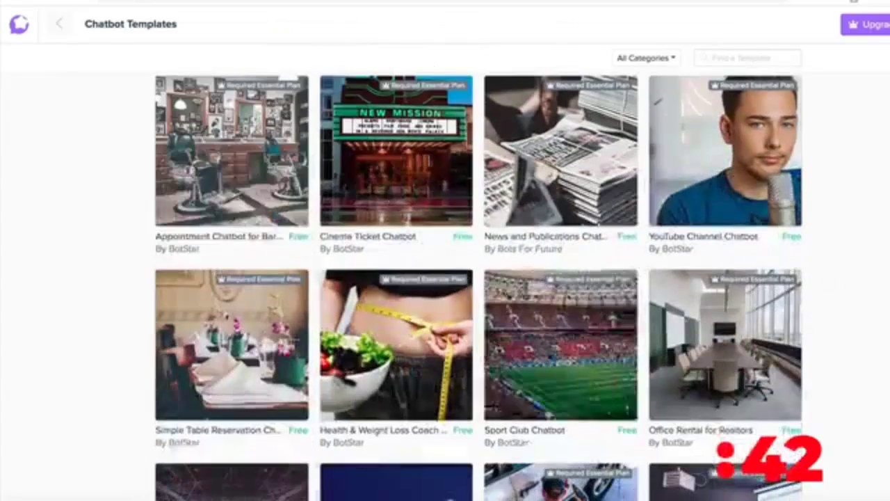
{"action": "scroll", "coordinate": [508, 299], "scroll_direction": "down", "scroll_amount": 3}
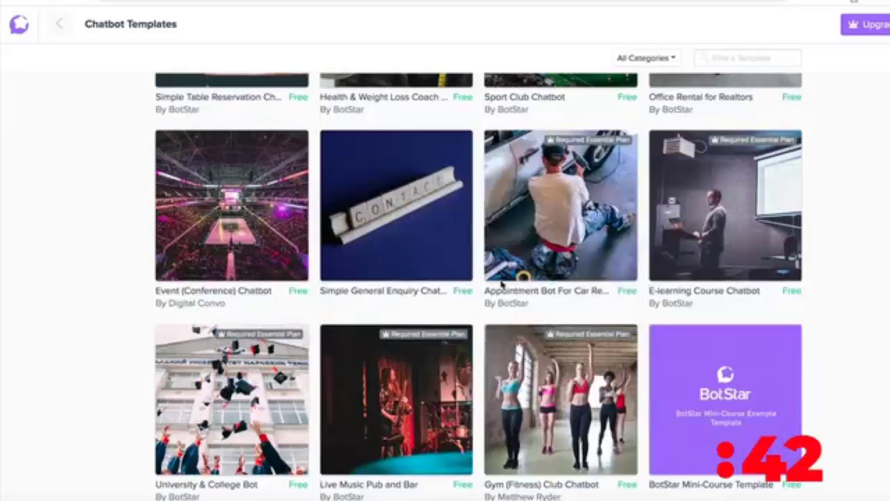
{"action": "mouse_move", "coordinate": [512, 217]}
{"action": "left_click", "coordinate": [523, 262]}
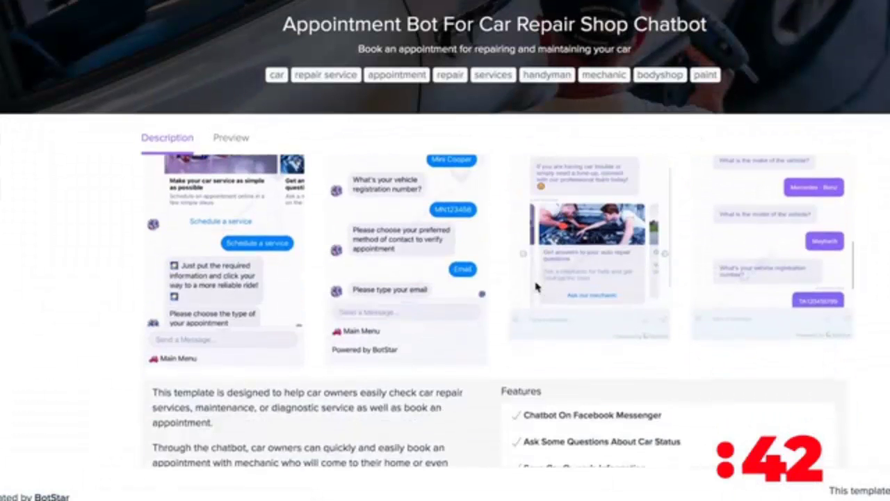
{"action": "scroll", "coordinate": [535, 286], "scroll_direction": "down", "scroll_amount": 2}
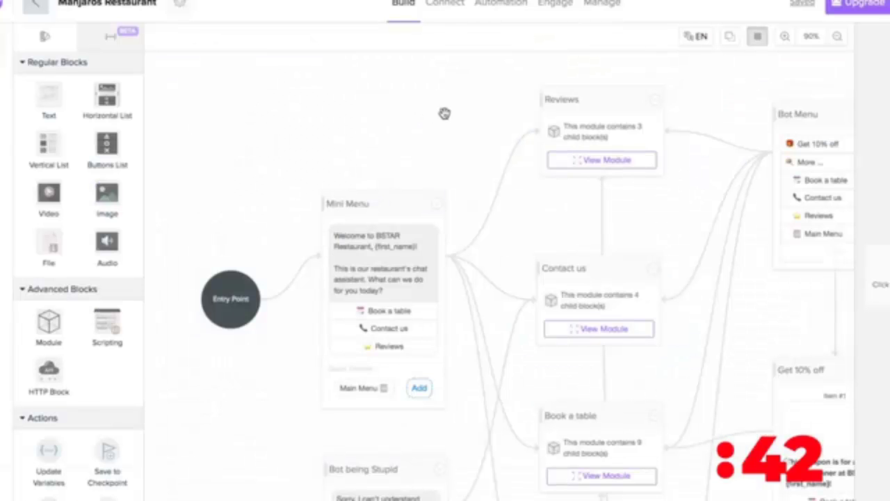
Step: Pan the Manjaros Restaurant flow to survey blocks from Entry Point down toward Main Menu
{"action": "scroll", "coordinate": [444, 113], "scroll_direction": "right", "scroll_amount": 3}
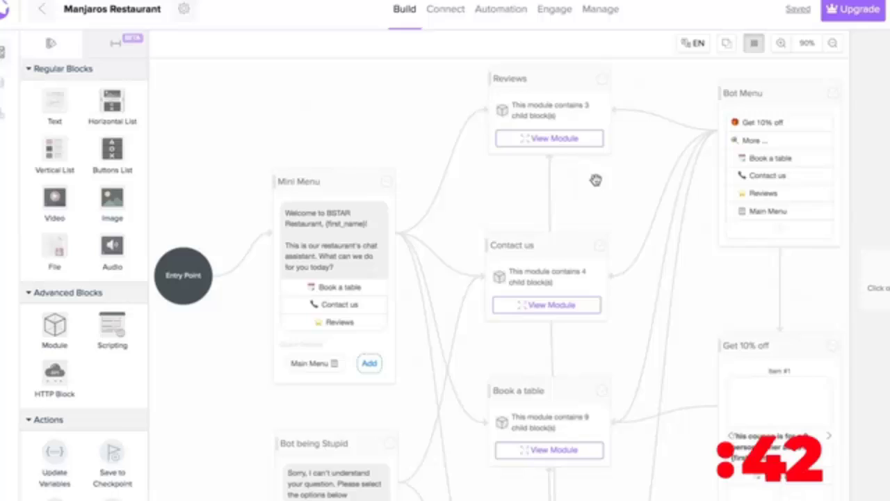
{"action": "left_click_drag", "start_coordinate": [596, 180], "coordinate": [550, 83]}
{"action": "left_click_drag", "start_coordinate": [661, 218], "coordinate": [582, 110]}
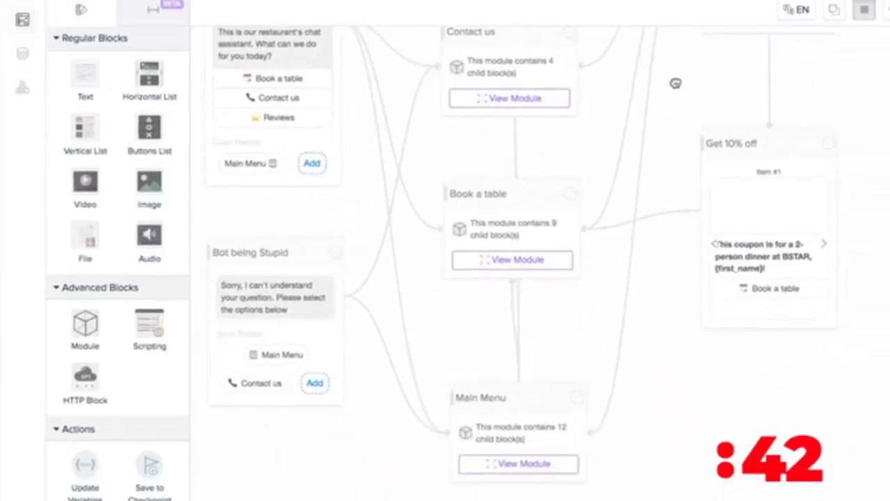
{"action": "left_click_drag", "start_coordinate": [675, 83], "coordinate": [861, 284]}
{"action": "left_click_drag", "start_coordinate": [660, 197], "coordinate": [598, 99]}
{"action": "scroll", "coordinate": [103, 221], "scroll_direction": "down", "scroll_amount": 5}
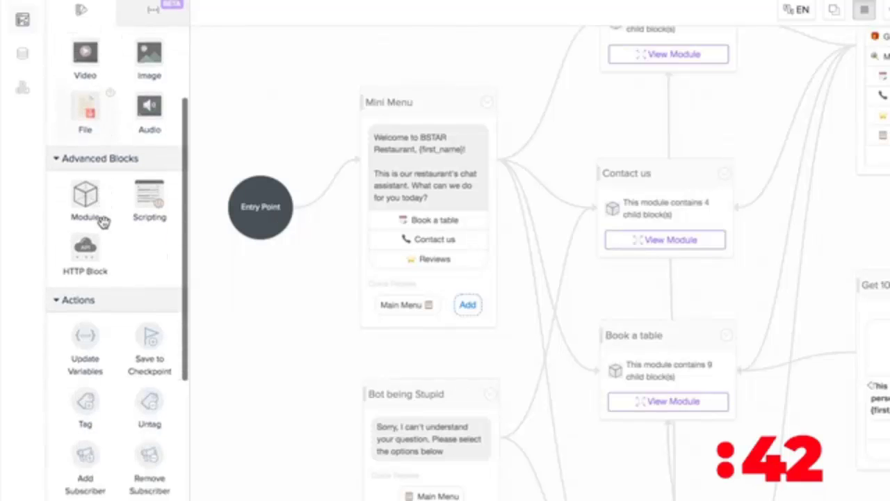
{"action": "scroll", "coordinate": [104, 225], "scroll_direction": "up", "scroll_amount": 5}
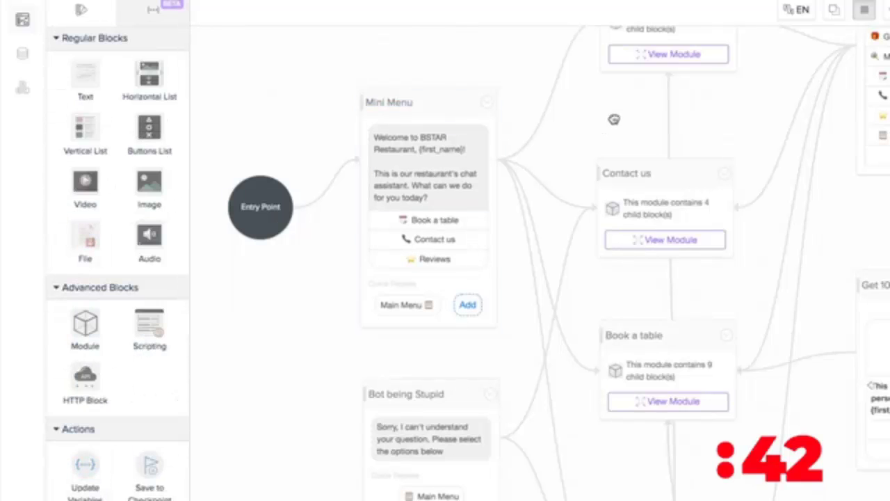
Step: Reposition the canvas around Entry Point and open the Mini Menu block's properties
{"action": "left_click_drag", "start_coordinate": [612, 117], "coordinate": [579, 181]}
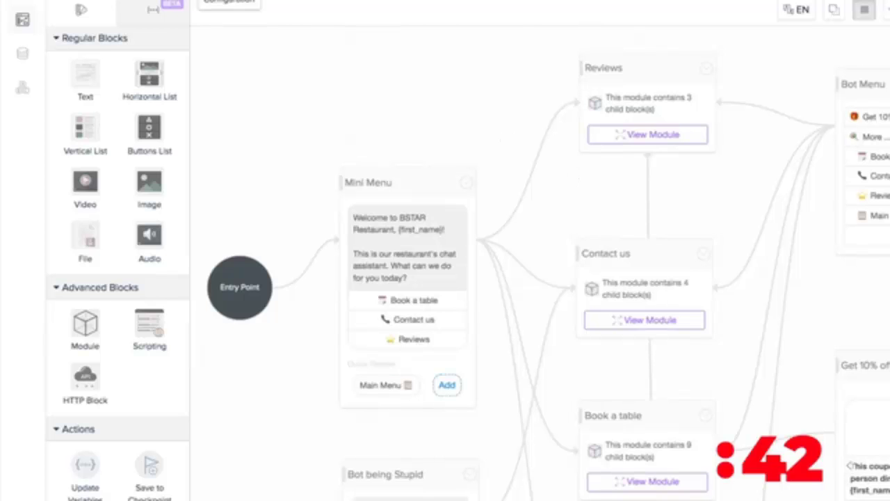
{"action": "left_click_drag", "start_coordinate": [693, 159], "coordinate": [633, 55]}
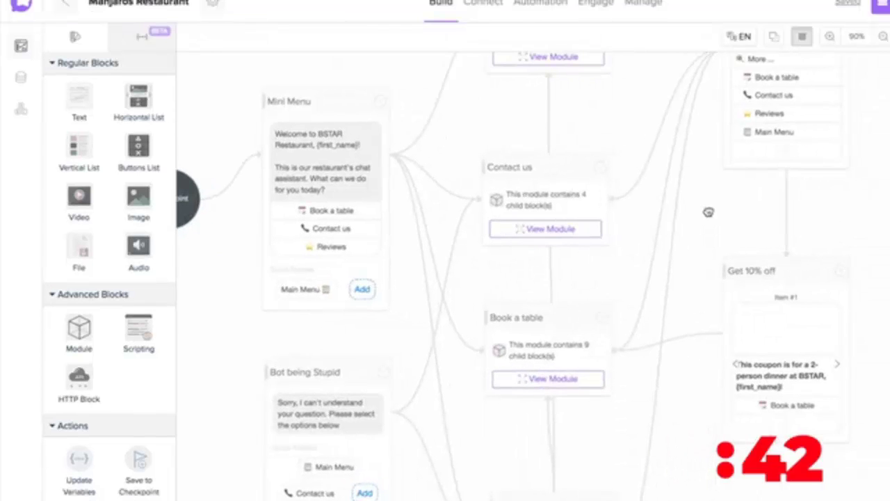
{"action": "left_click_drag", "start_coordinate": [708, 212], "coordinate": [698, 260]}
{"action": "left_click_drag", "start_coordinate": [591, 194], "coordinate": [561, 130]}
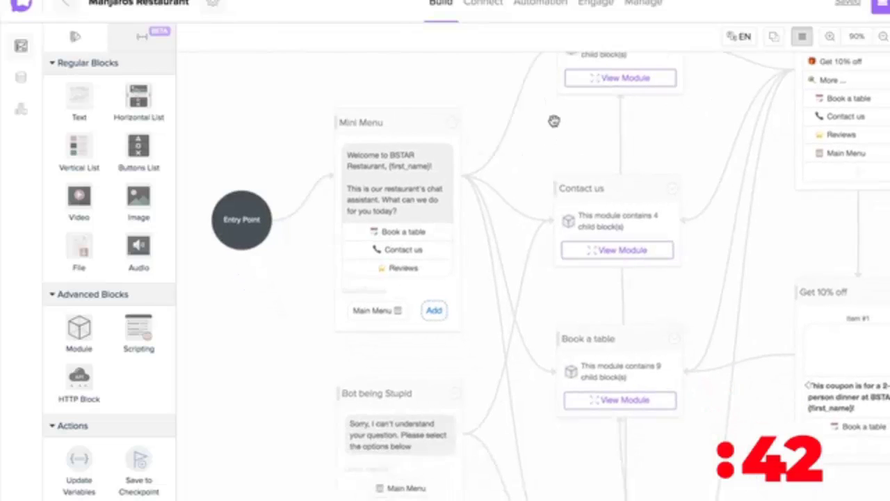
{"action": "scroll", "coordinate": [93, 232], "scroll_direction": "down", "scroll_amount": 4}
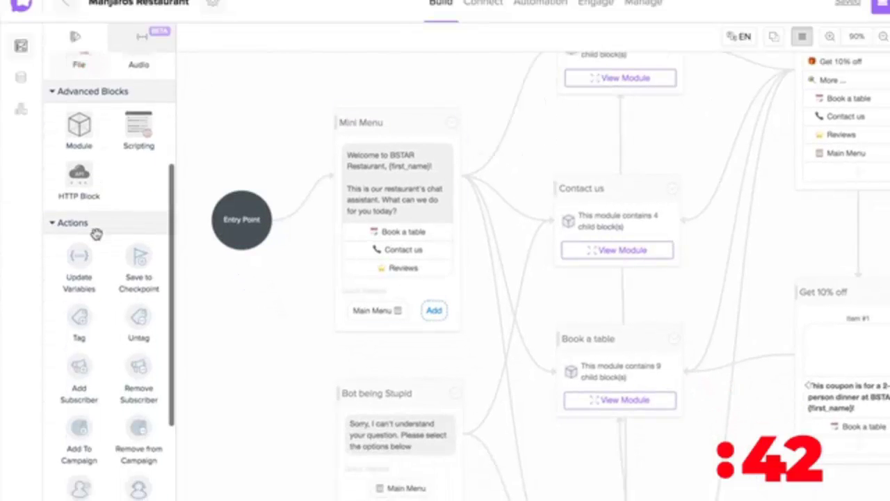
{"action": "scroll", "coordinate": [87, 232], "scroll_direction": "up", "scroll_amount": 4}
{"action": "left_click", "coordinate": [432, 182]}
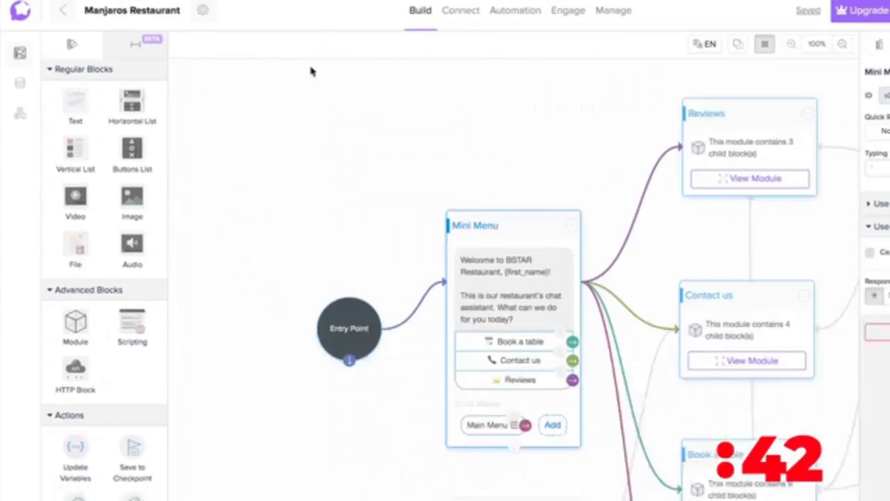
Step: Go to the bot's behaviour settings and start a preview chat choosing Book a table
{"action": "left_click", "coordinate": [203, 10]}
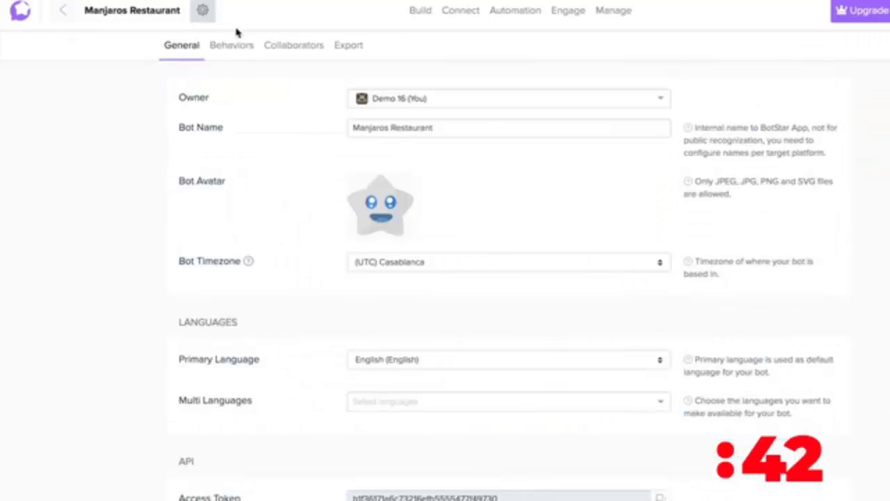
{"action": "left_click", "coordinate": [232, 46]}
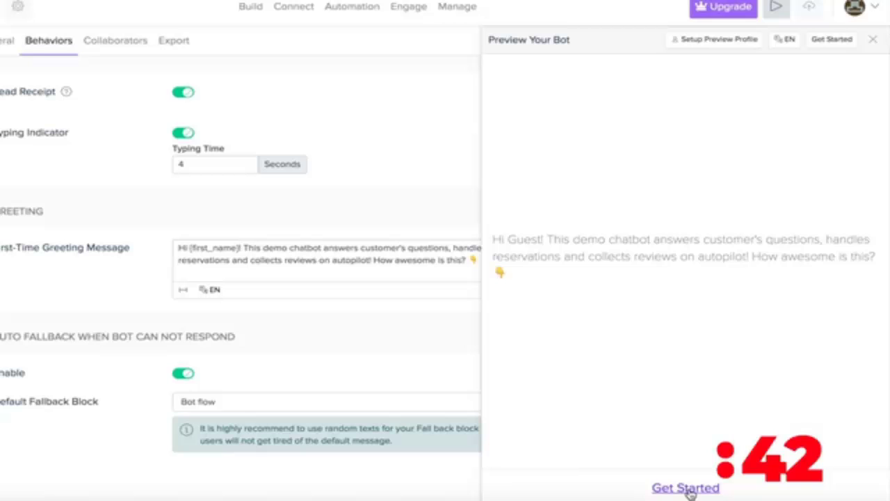
{"action": "left_click", "coordinate": [685, 488]}
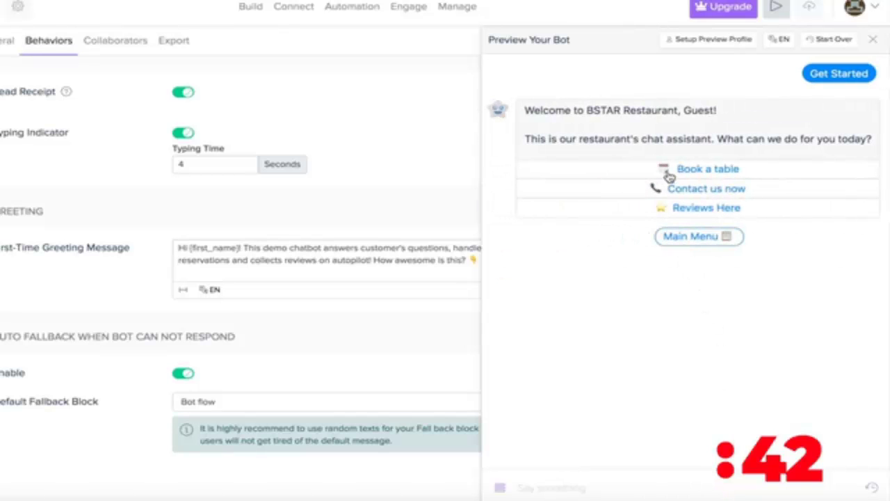
{"action": "left_click", "coordinate": [665, 176]}
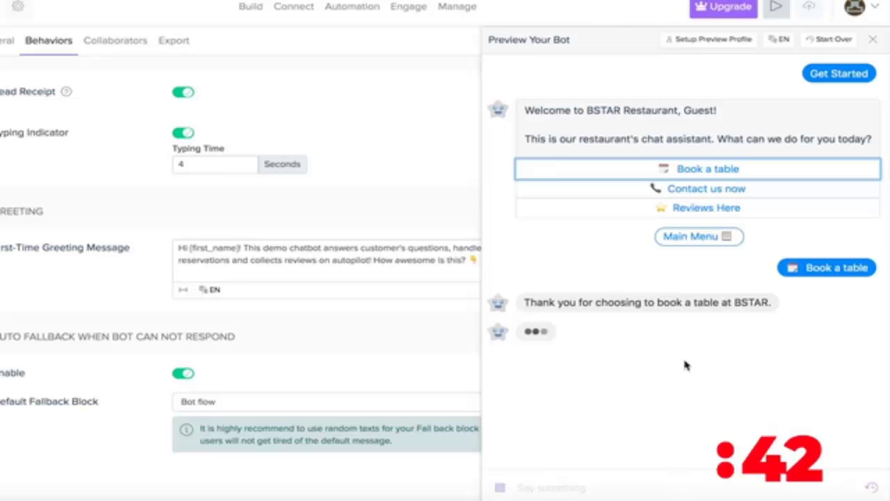
Step: Answer the preview's full-name question with the user's name
{"action": "left_click", "coordinate": [612, 489]}
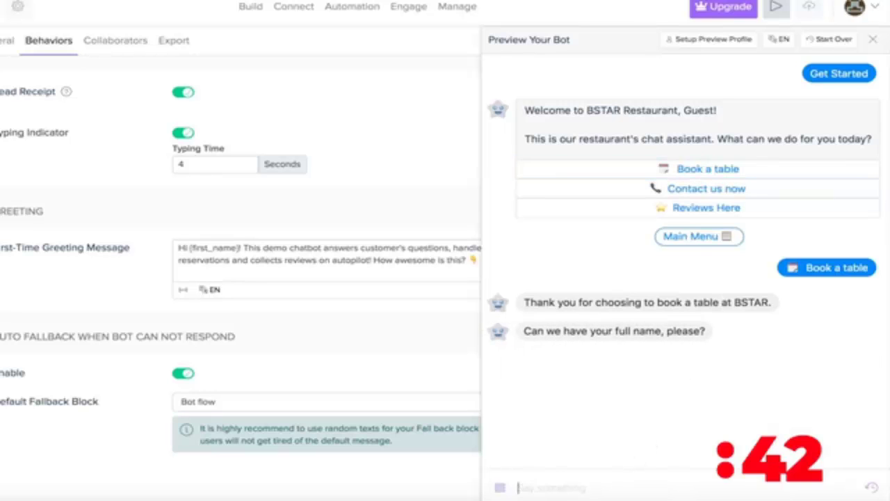
{"action": "key", "text": "Return"}
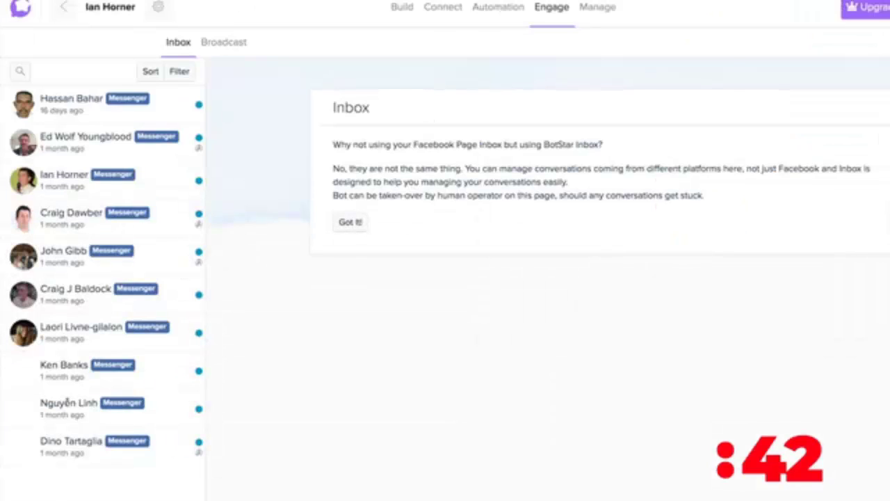
Step: Create a named Promotional broadcast with the Manjaros website link, scheduled for 2019-07-20 at 22:00
{"action": "left_click", "coordinate": [237, 44]}
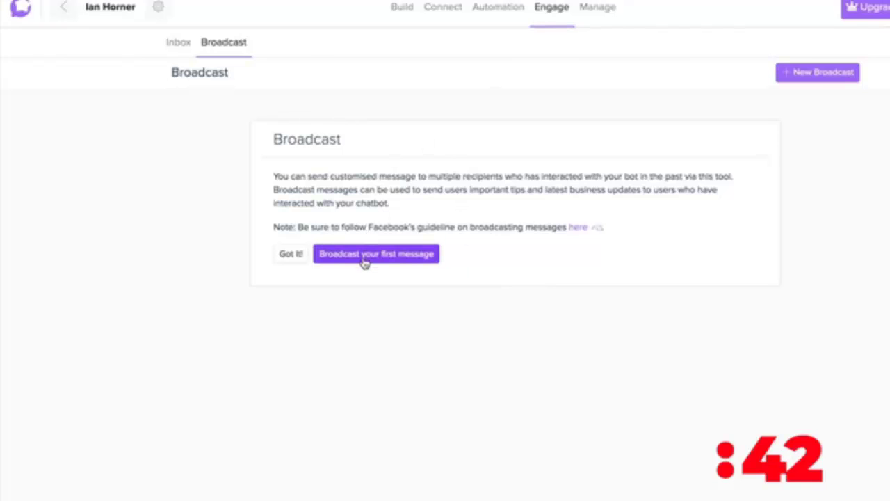
{"action": "left_click", "coordinate": [365, 257]}
{"action": "left_click", "coordinate": [494, 67]}
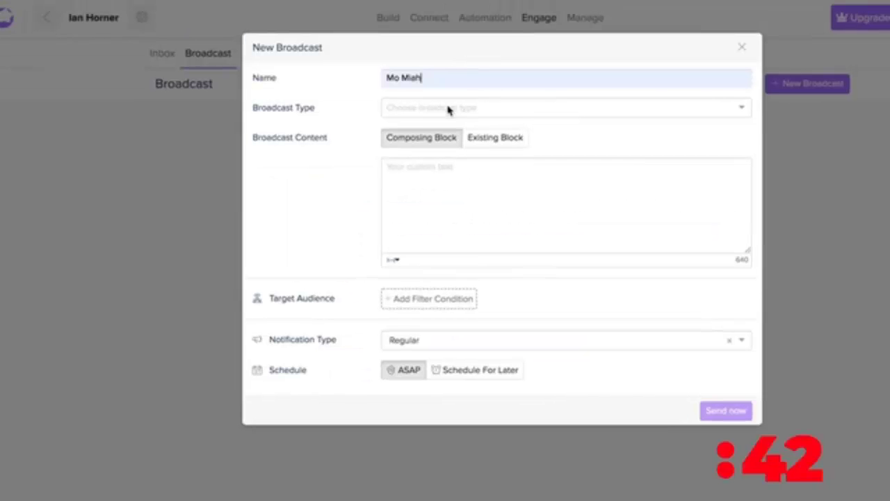
{"action": "left_click", "coordinate": [448, 108]}
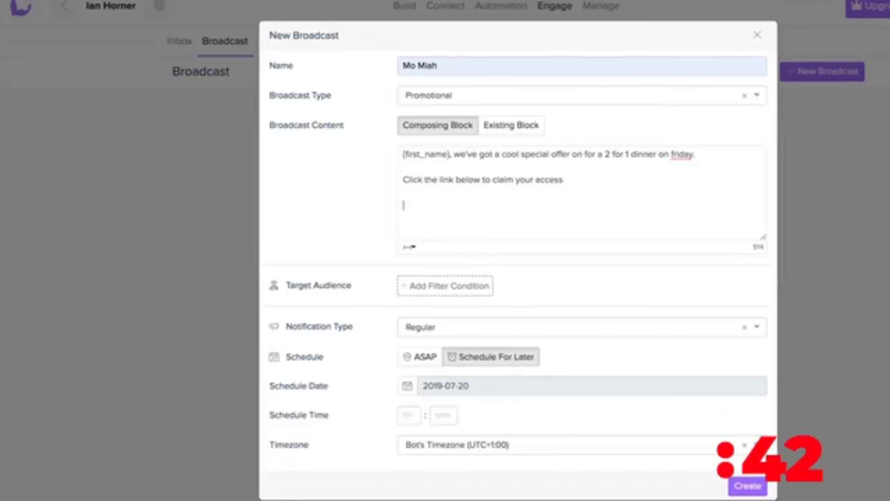
{"action": "type", "text": "http://www.manjaros.co.uk/"}
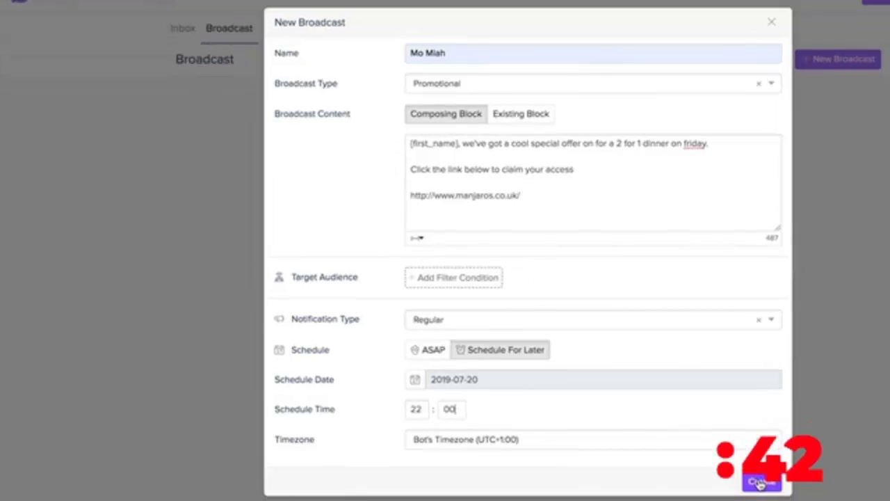
{"action": "left_click", "coordinate": [757, 485]}
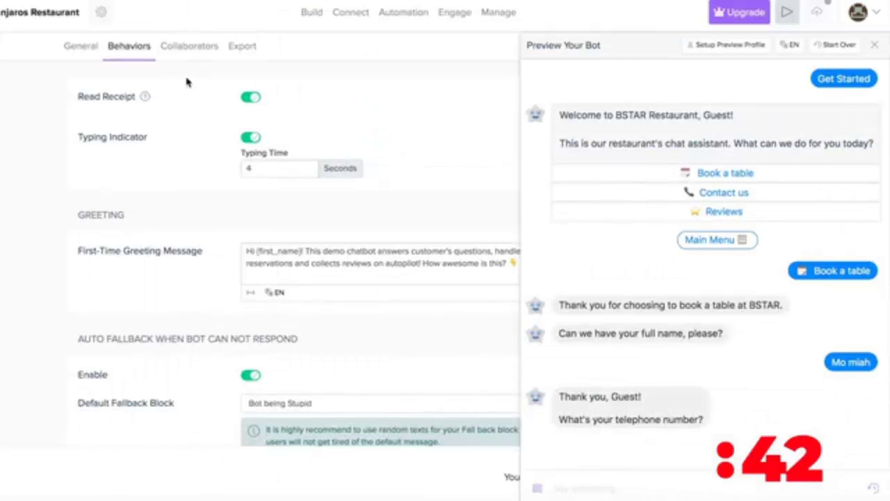
Step: Open the Flow Editor from the Build tab
{"action": "left_click", "coordinate": [310, 14]}
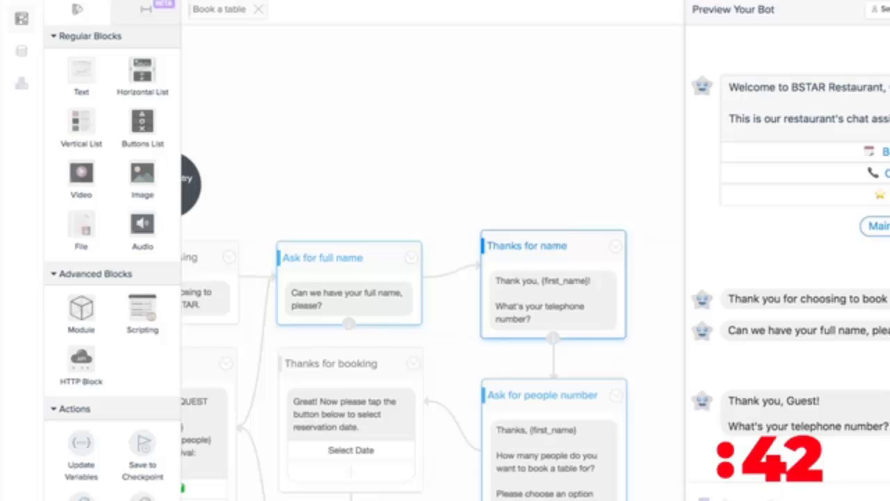
Step: Pan the Book a table module from its Module Entry Point and select the Thanks for choosing block
{"action": "left_click_drag", "start_coordinate": [485, 116], "coordinate": [693, 43]}
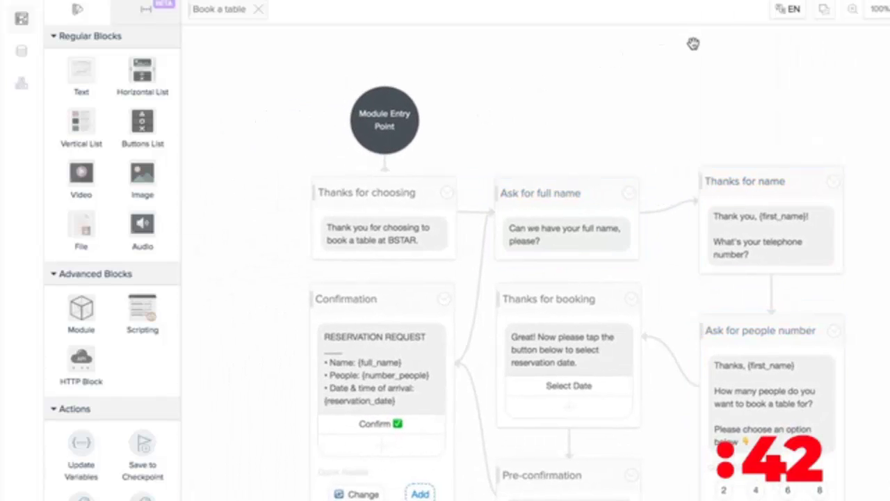
{"action": "left_click_drag", "start_coordinate": [642, 104], "coordinate": [610, 28]}
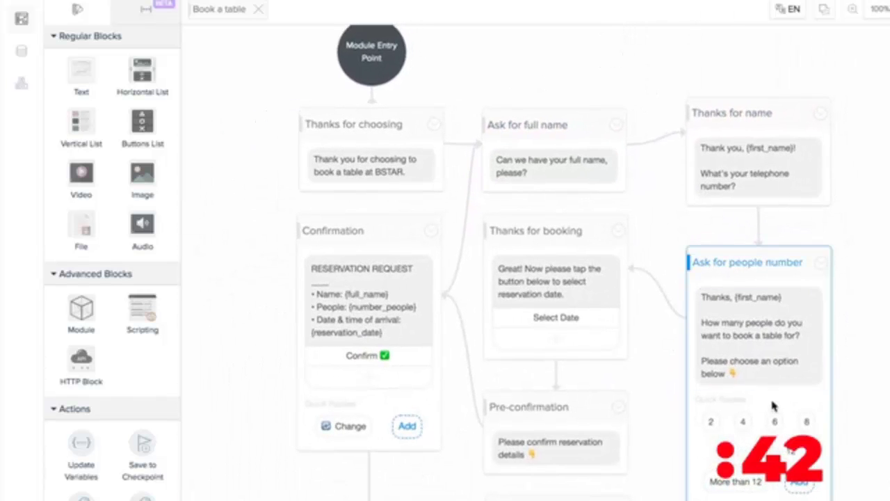
{"action": "scroll", "coordinate": [699, 111], "scroll_direction": "down", "scroll_amount": 2}
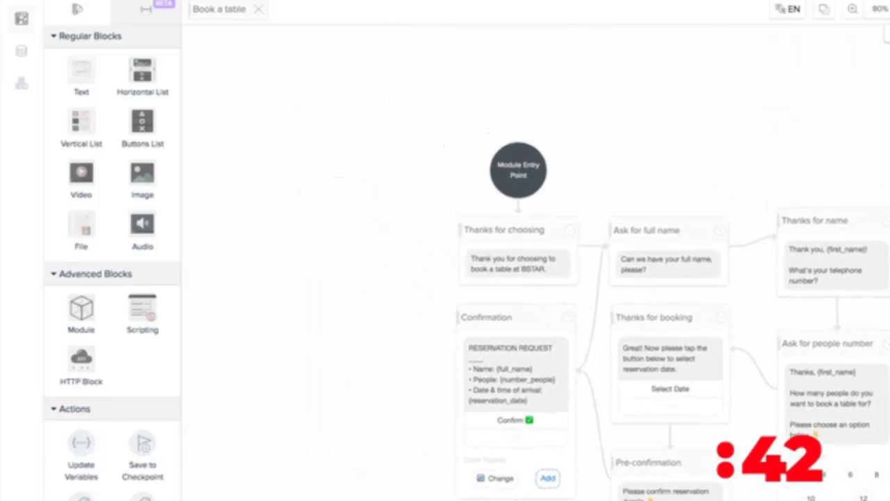
{"action": "left_click", "coordinate": [433, 201]}
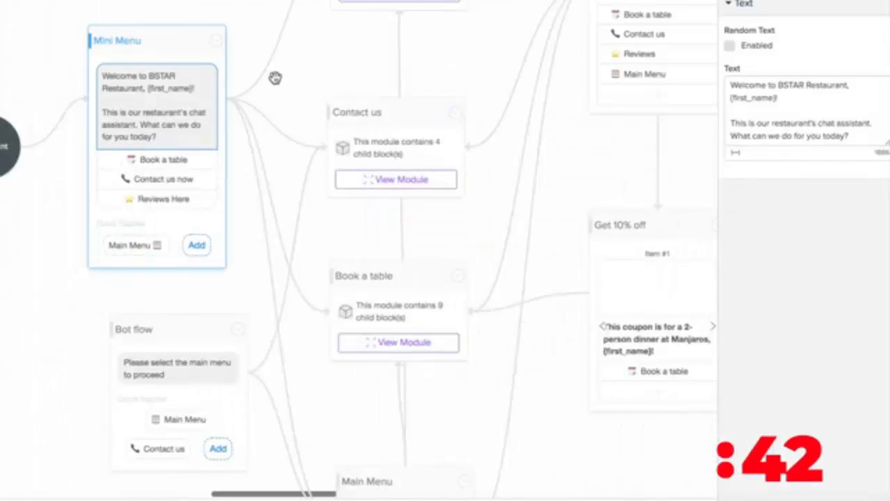
Step: Replace BSTAR with Manjaros in the Mini Menu greeting text
{"action": "left_click_drag", "start_coordinate": [274, 76], "coordinate": [255, 121]}
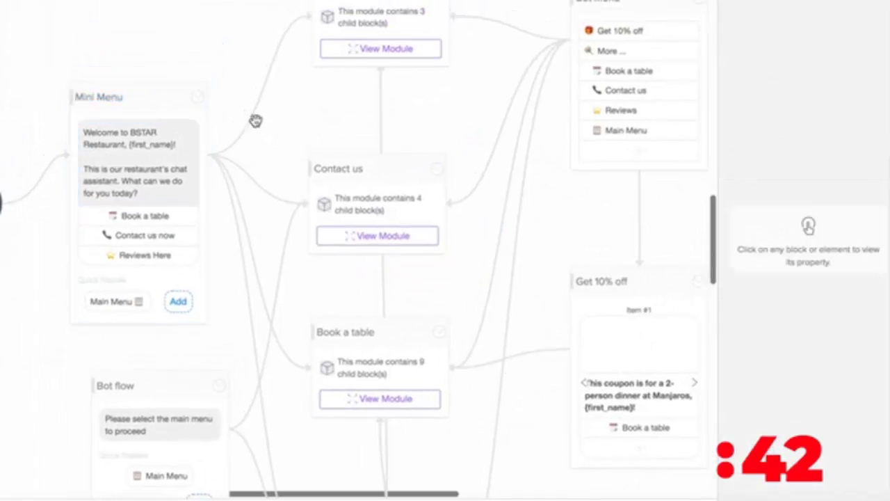
{"action": "scroll", "coordinate": [311, 240], "scroll_direction": "down", "scroll_amount": 3}
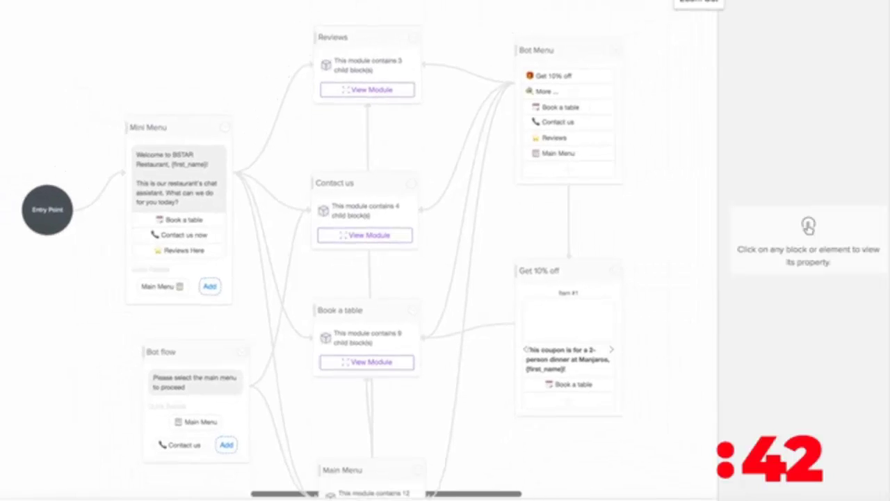
{"action": "scroll", "coordinate": [601, 183], "scroll_direction": "down", "scroll_amount": 2}
{"action": "left_click_drag", "start_coordinate": [602, 183], "coordinate": [649, 137]}
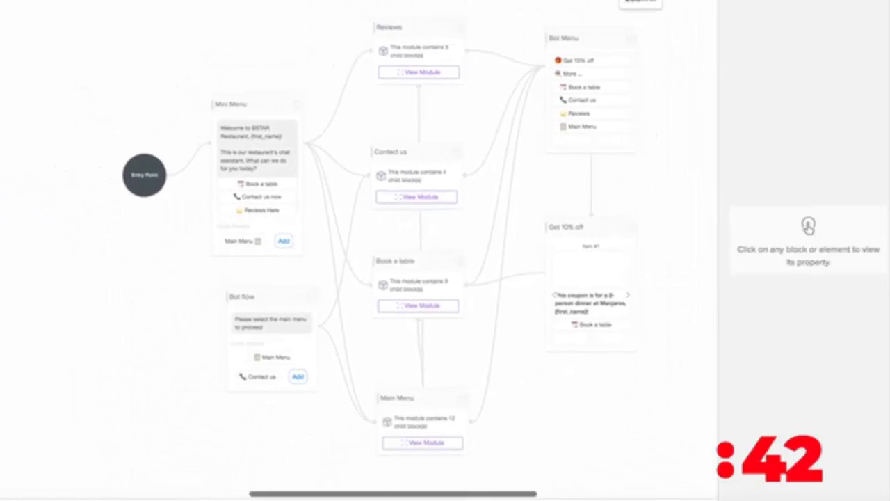
{"action": "scroll", "coordinate": [379, 194], "scroll_direction": "up", "scroll_amount": 4}
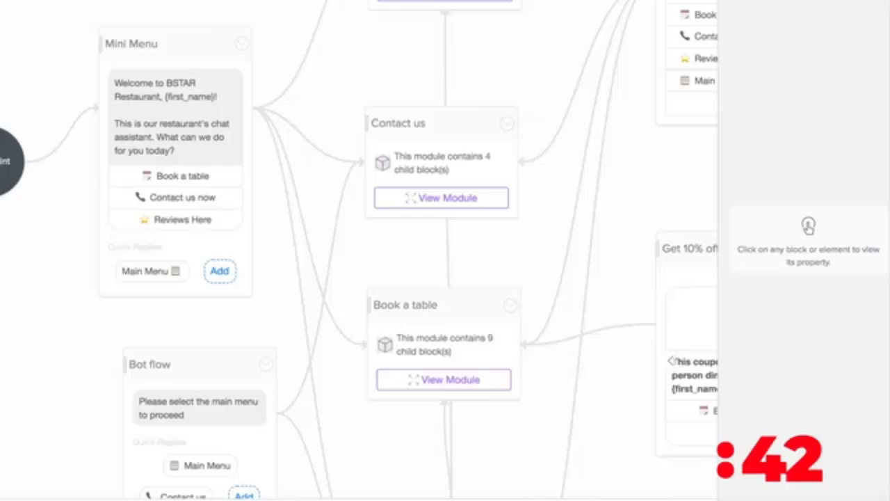
{"action": "scroll", "coordinate": [383, 93], "scroll_direction": "left", "scroll_amount": 3}
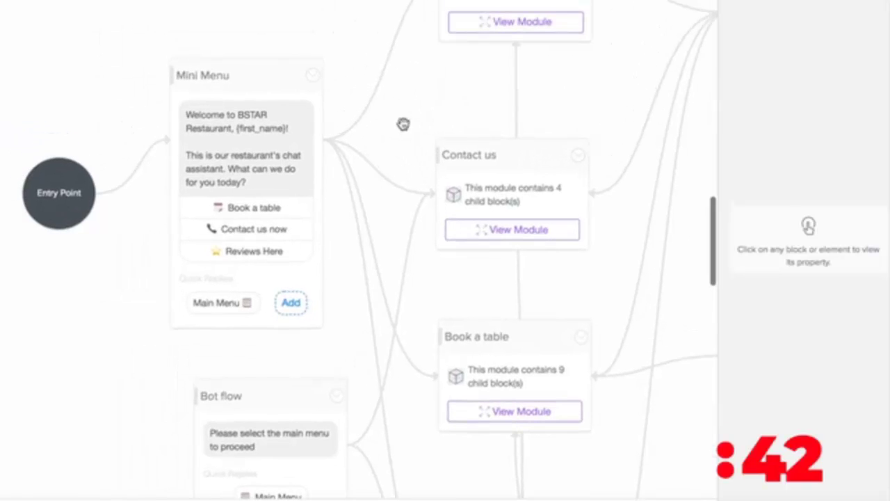
{"action": "left_click", "coordinate": [252, 136]}
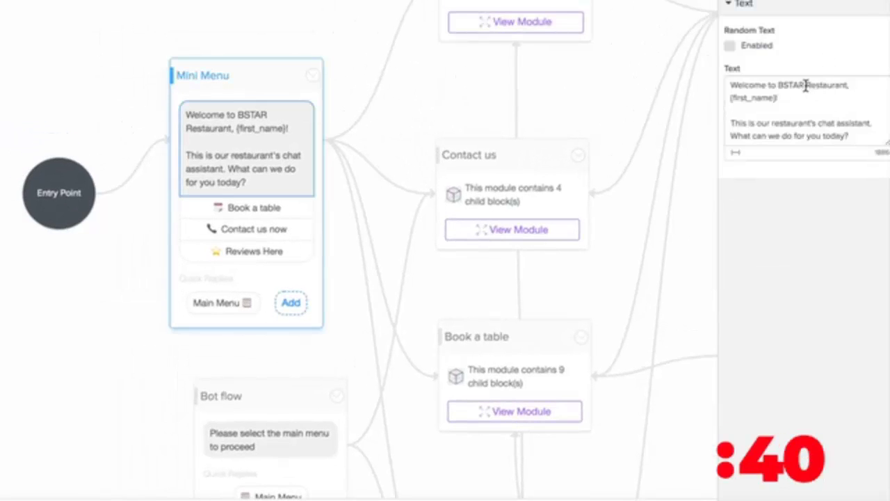
{"action": "left_click_drag", "start_coordinate": [803, 85], "coordinate": [778, 85]}
{"action": "type", "text": "Manjaros"}
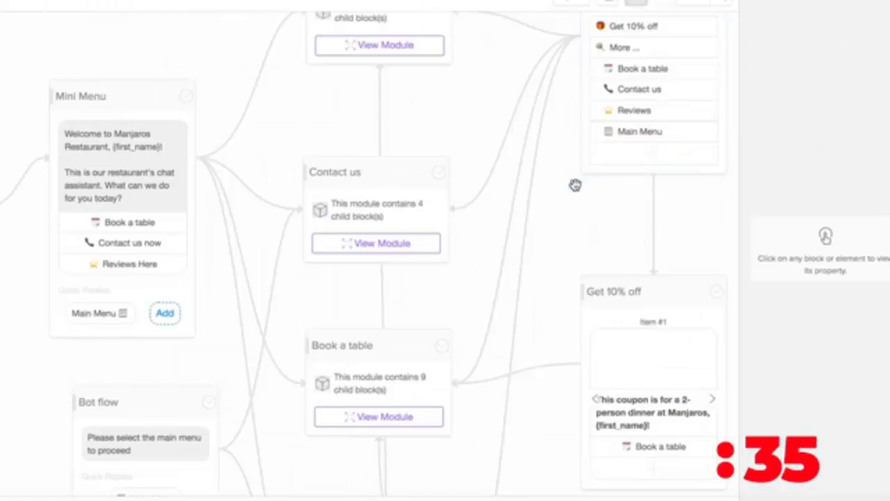
Step: Rename the Bot Menu's Book a table item to 'Book a table right now'
{"action": "left_click_drag", "start_coordinate": [575, 185], "coordinate": [574, 229]}
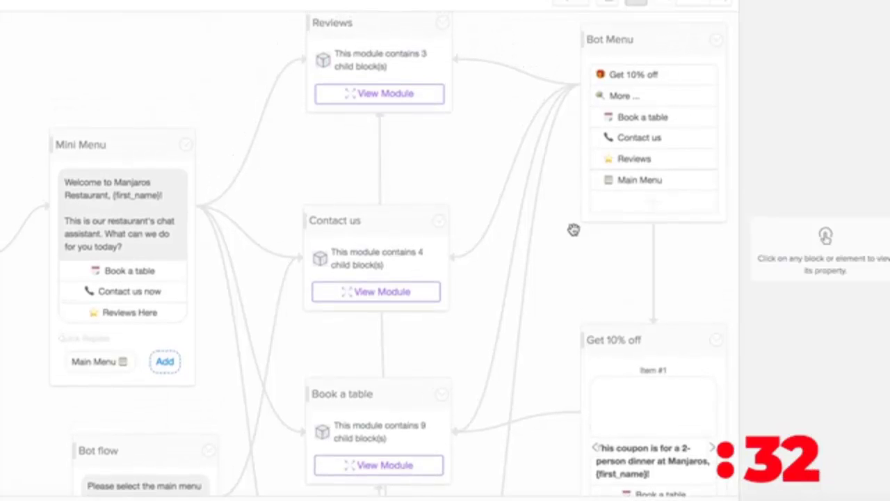
{"action": "left_click", "coordinate": [650, 117]}
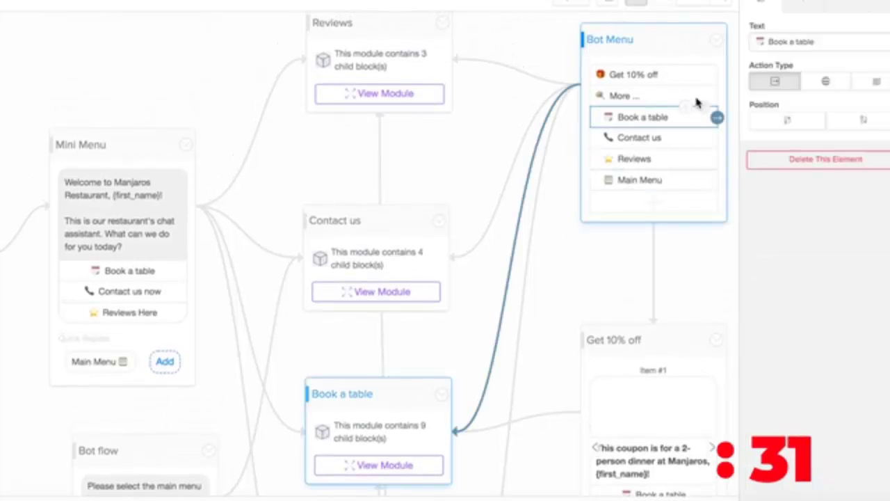
{"action": "left_click", "coordinate": [823, 41]}
{"action": "type", "text": "right now"}
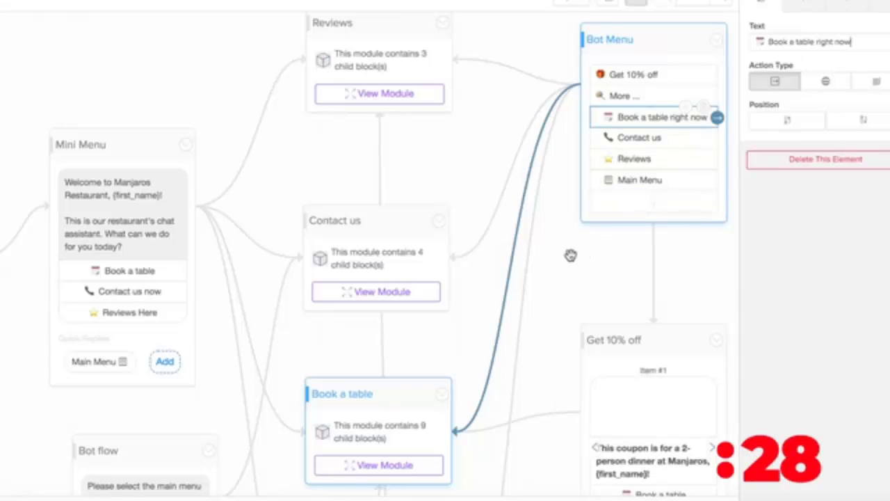
{"action": "left_click", "coordinate": [570, 255]}
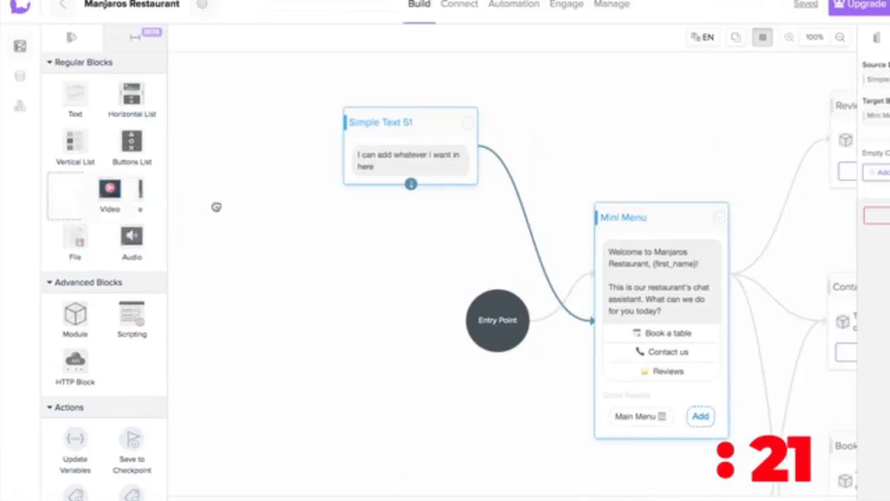
Step: Add a Video 2 block after Simple Text 51, with an Audio 2 block following it
{"action": "left_click_drag", "start_coordinate": [75, 190], "coordinate": [292, 258]}
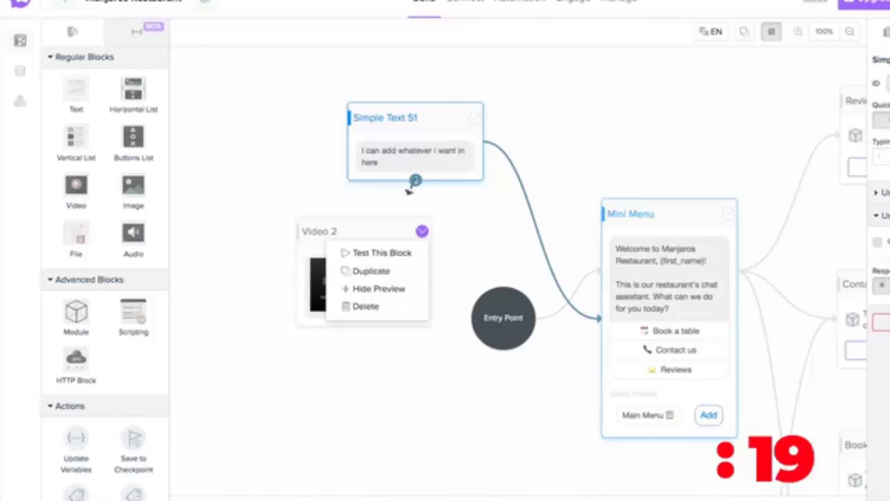
{"action": "left_click_drag", "start_coordinate": [415, 183], "coordinate": [399, 232]}
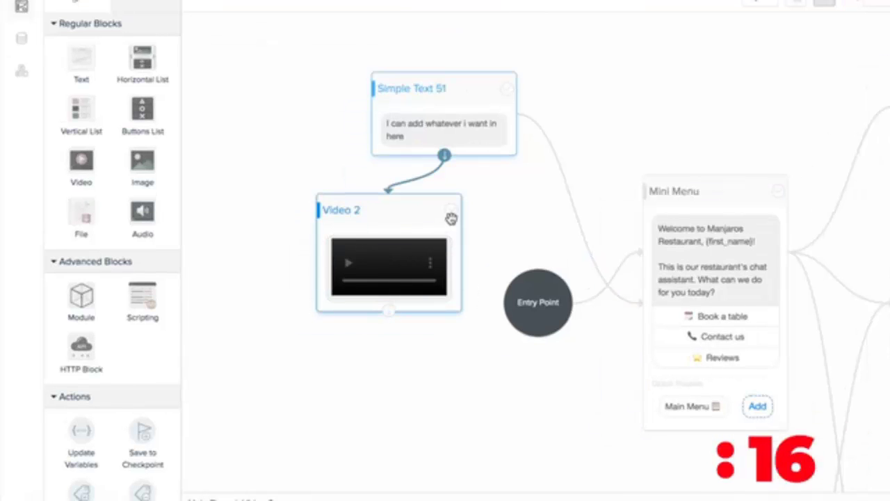
{"action": "mouse_move", "coordinate": [390, 313]}
{"action": "left_click_drag", "start_coordinate": [389, 310], "coordinate": [380, 351]}
{"action": "mouse_move", "coordinate": [425, 354]}
{"action": "left_click", "coordinate": [571, 495]}
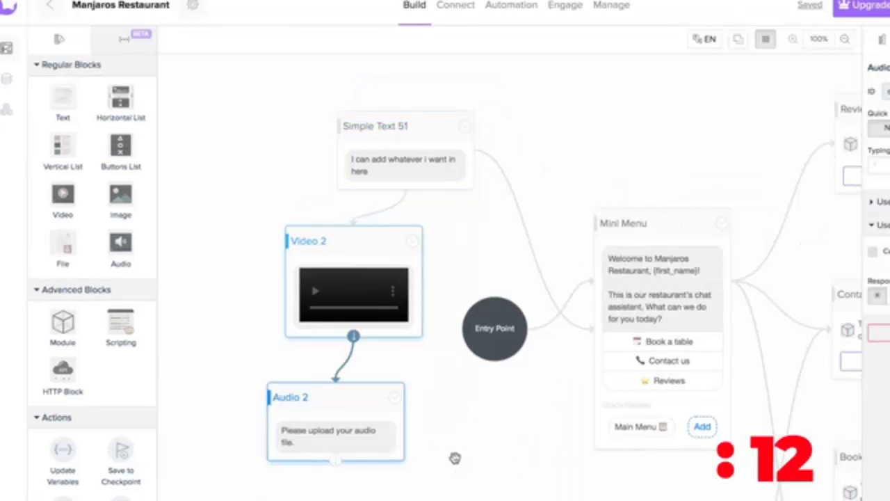
{"action": "left_click_drag", "start_coordinate": [473, 418], "coordinate": [436, 269]}
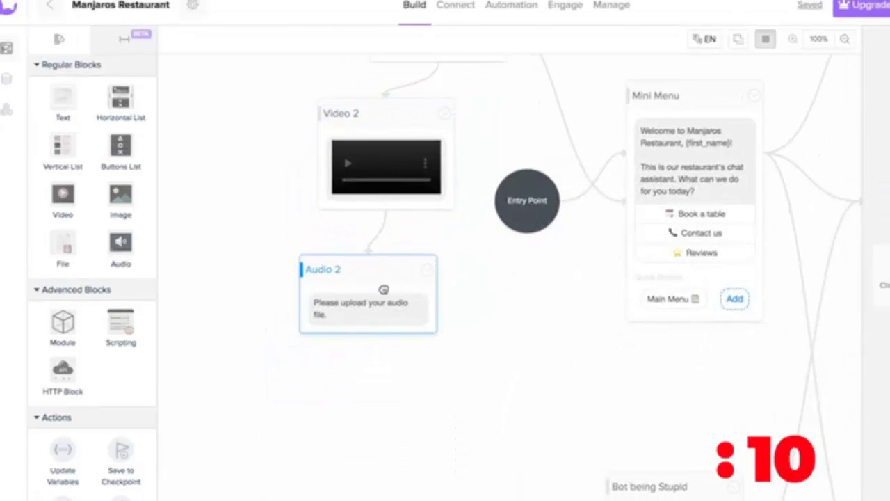
{"action": "left_click_drag", "start_coordinate": [384, 288], "coordinate": [424, 318]}
Step: Drop a new Image 8 block beside Video 2 and link it to Audio 2
{"action": "left_click_drag", "start_coordinate": [125, 191], "coordinate": [202, 87]}
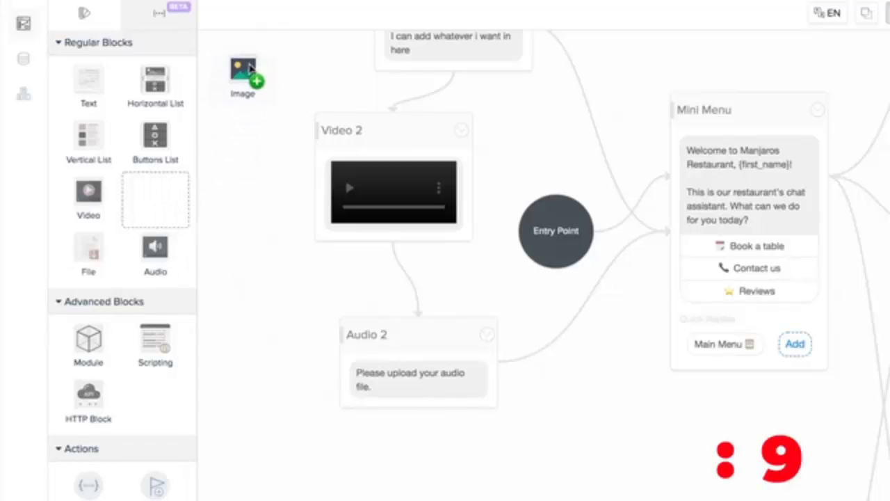
{"action": "left_click_drag", "start_coordinate": [249, 67], "coordinate": [248, 67]}
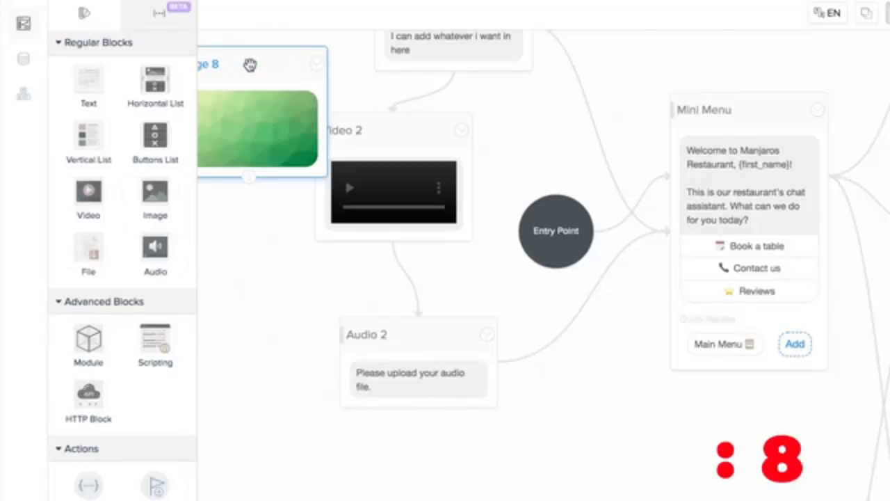
{"action": "left_click_drag", "start_coordinate": [286, 239], "coordinate": [508, 172]}
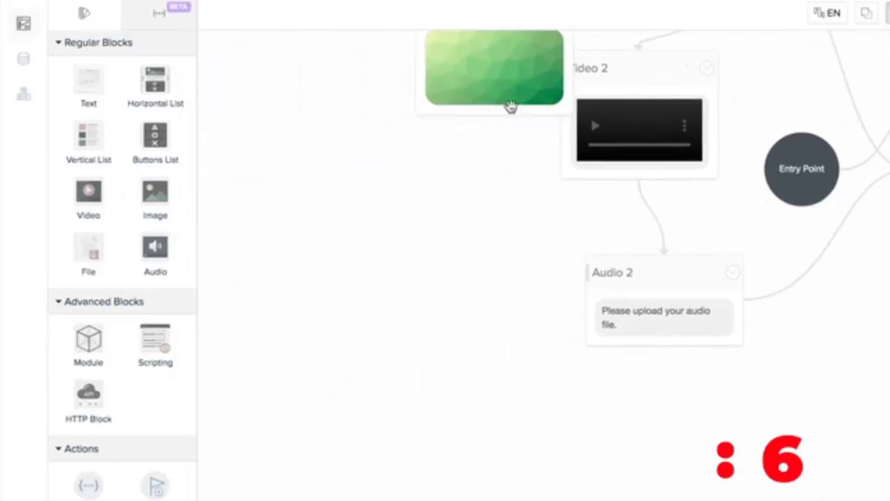
{"action": "scroll", "coordinate": [511, 104], "scroll_direction": "up", "scroll_amount": 3}
{"action": "left_click_drag", "start_coordinate": [380, 139], "coordinate": [300, 200]}
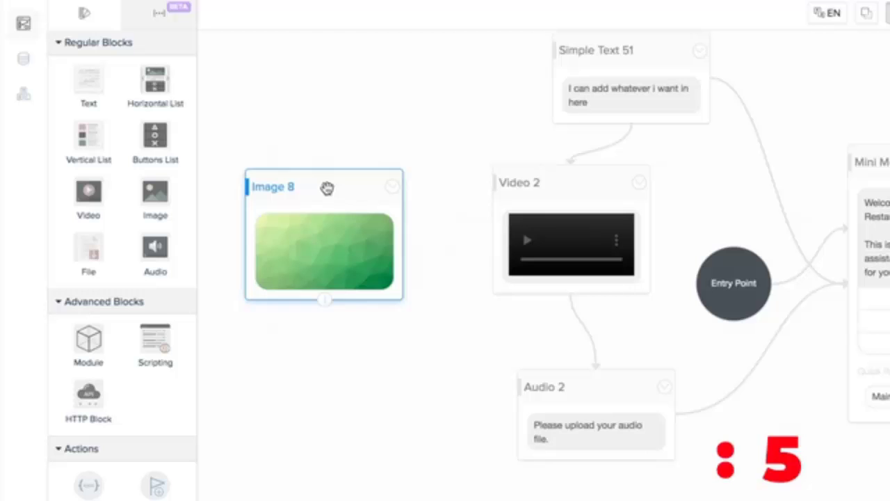
{"action": "left_click_drag", "start_coordinate": [324, 301], "coordinate": [532, 388]}
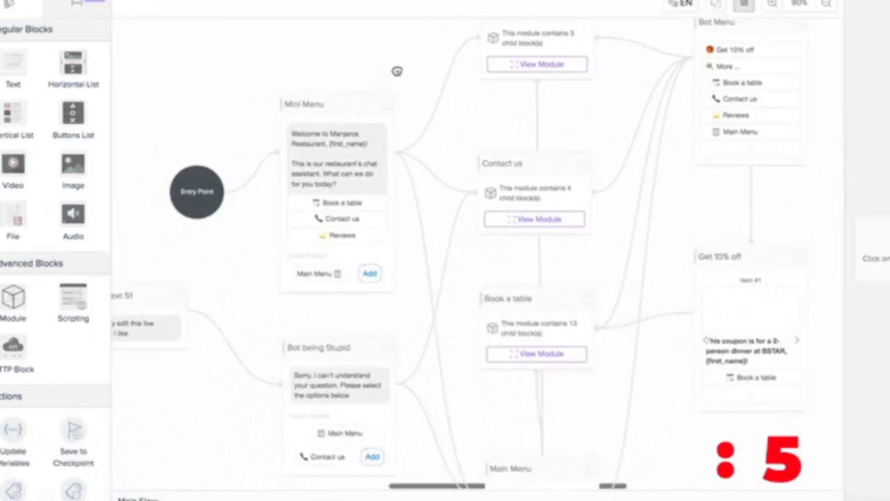
Step: Open the Contact us module and look through its inner steps
{"action": "scroll", "coordinate": [400, 59], "scroll_direction": "down", "scroll_amount": 1}
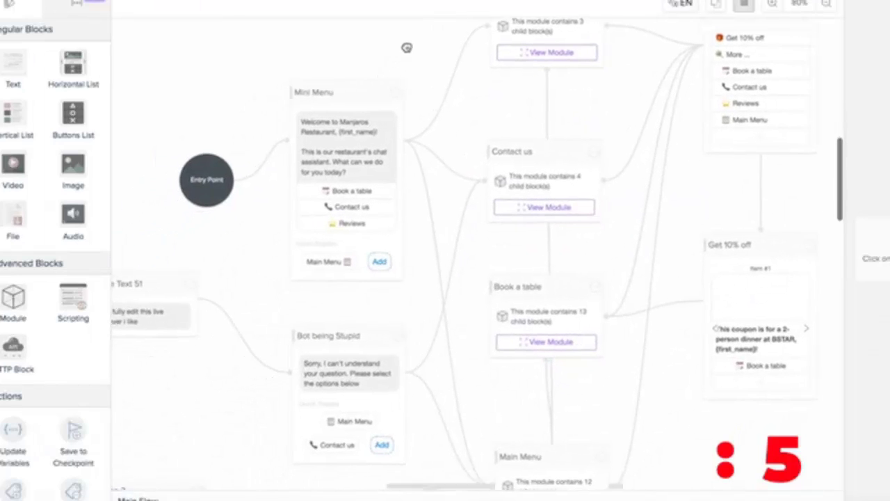
{"action": "scroll", "coordinate": [469, 154], "scroll_direction": "down", "scroll_amount": 3}
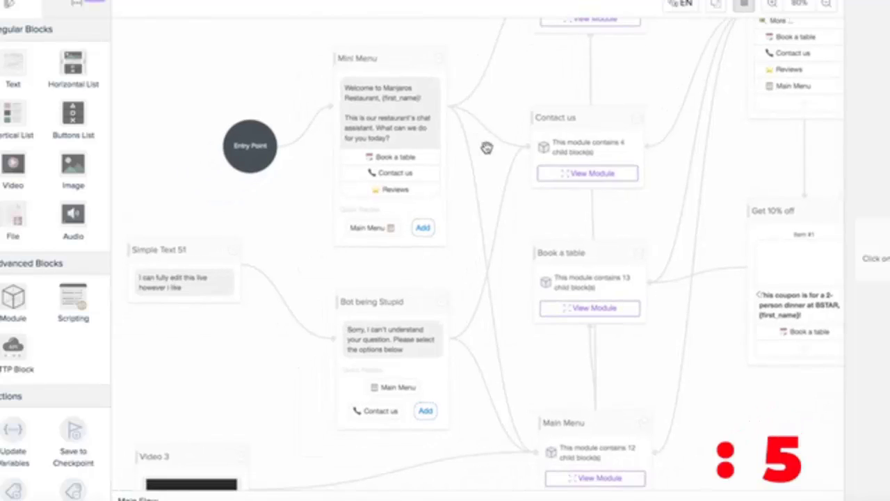
{"action": "left_click", "coordinate": [580, 174]}
{"action": "left_click_drag", "start_coordinate": [612, 229], "coordinate": [350, 131]}
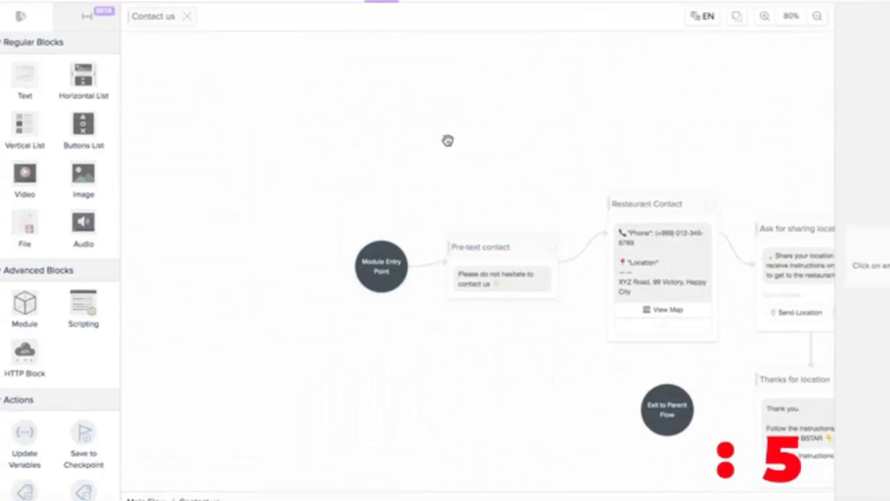
{"action": "left_click_drag", "start_coordinate": [447, 139], "coordinate": [296, 119]}
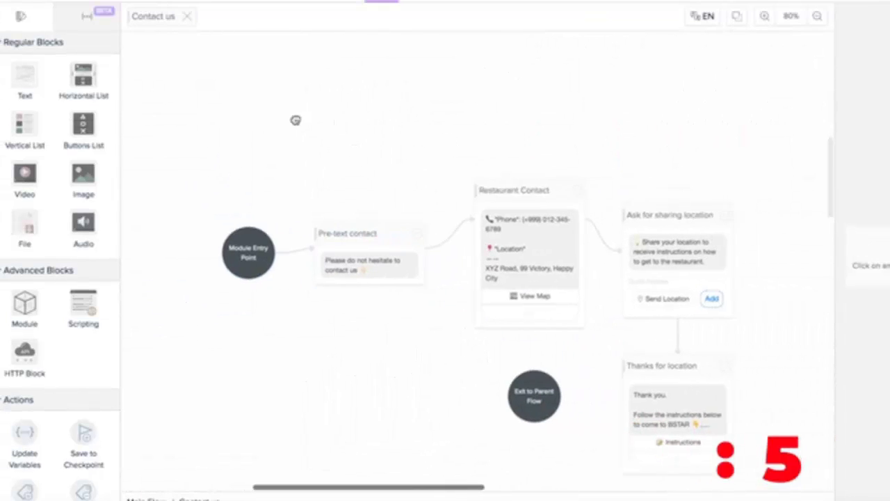
Step: Close the Contact us module and update the published bot with the latest changes
{"action": "left_click", "coordinate": [188, 19]}
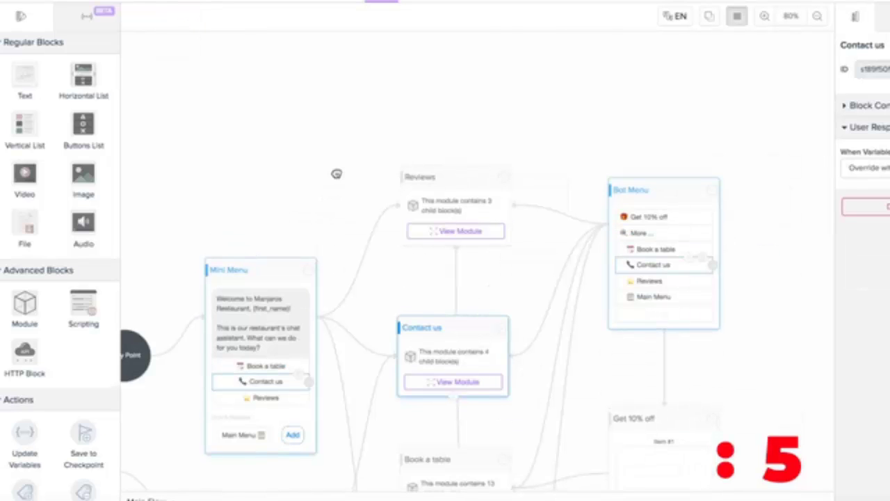
{"action": "left_click", "coordinate": [815, 23]}
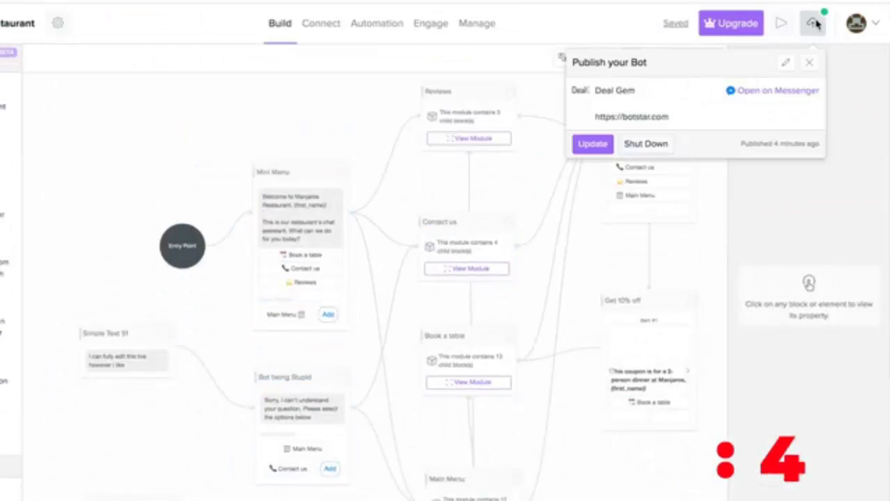
{"action": "left_click", "coordinate": [597, 148]}
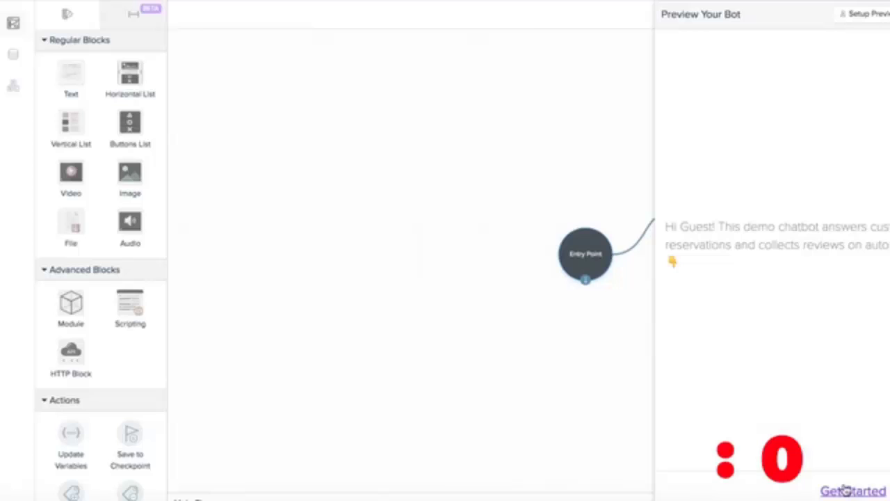
Step: In the bot preview, start the Book a table chat and send a full name and phone number
{"action": "left_click", "coordinate": [850, 490]}
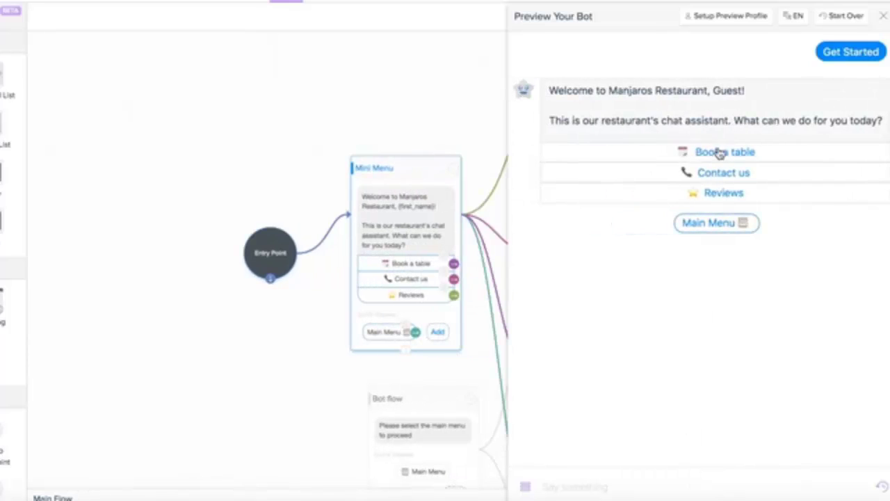
{"action": "left_click", "coordinate": [709, 158]}
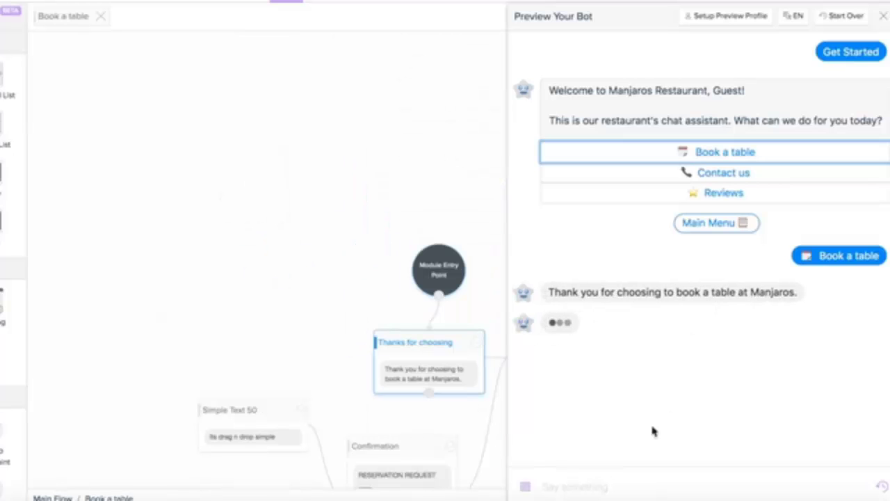
{"action": "left_click", "coordinate": [610, 487]}
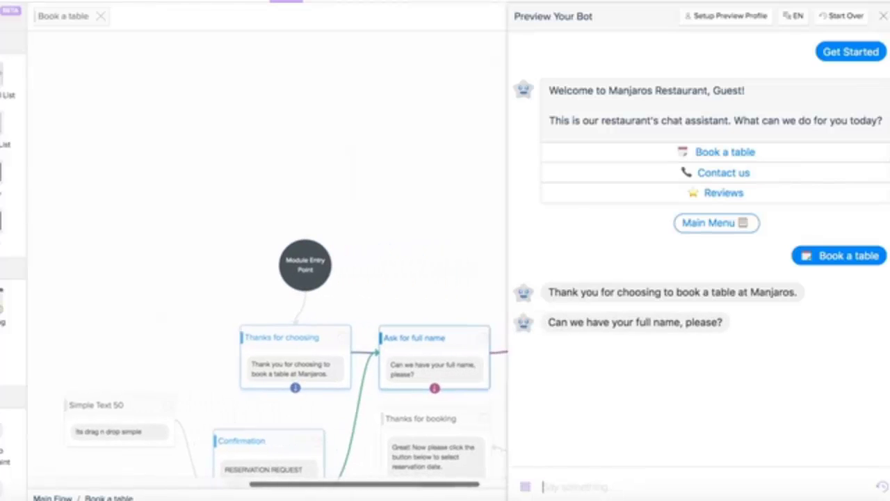
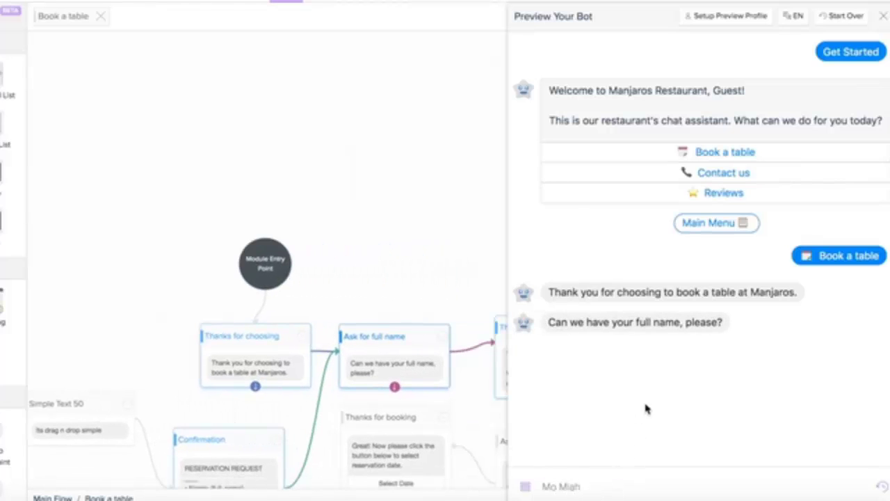
{"action": "key", "text": "Return"}
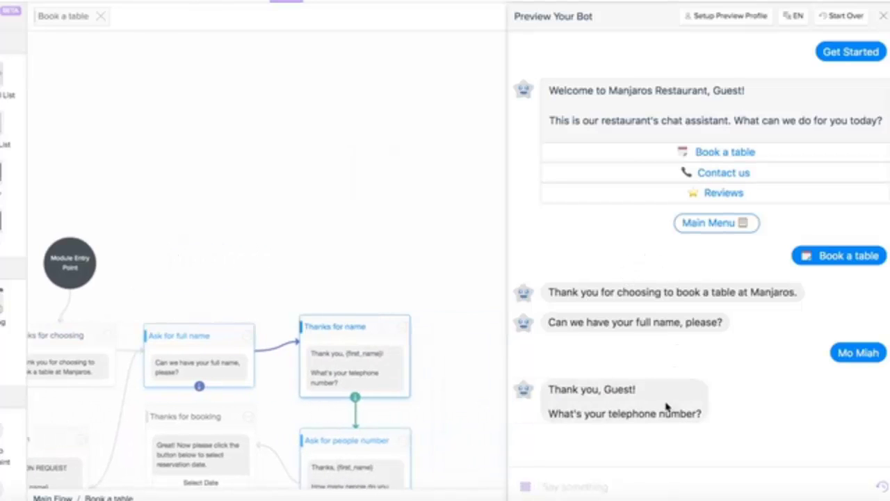
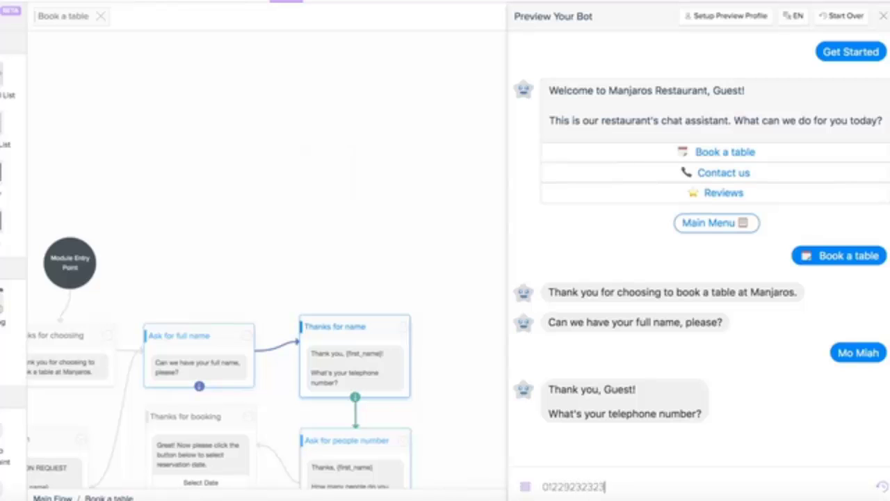
{"action": "key", "text": "Return"}
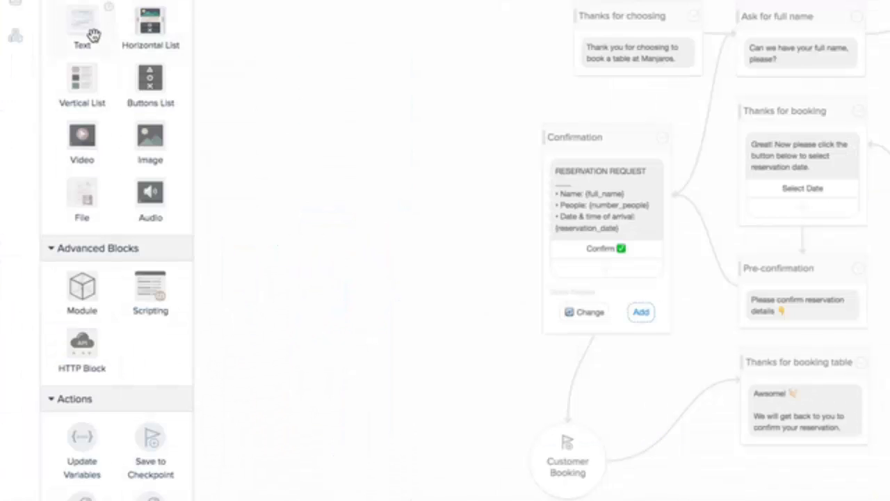
Step: Add Simple Text 50 and Simple Text 51 blocks and link both to Confirmation
{"action": "left_click_drag", "start_coordinate": [82, 21], "coordinate": [373, 145]}
{"action": "left_click", "coordinate": [395, 182]}
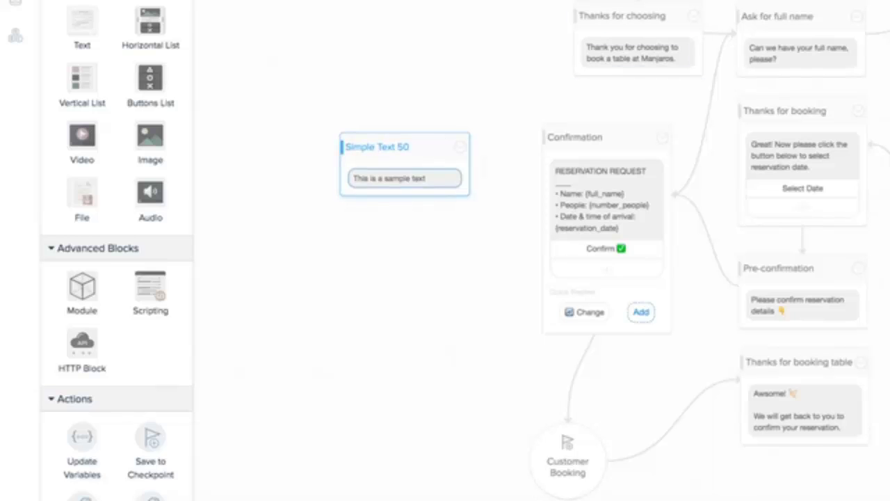
{"action": "left_click_drag", "start_coordinate": [406, 206], "coordinate": [541, 236]}
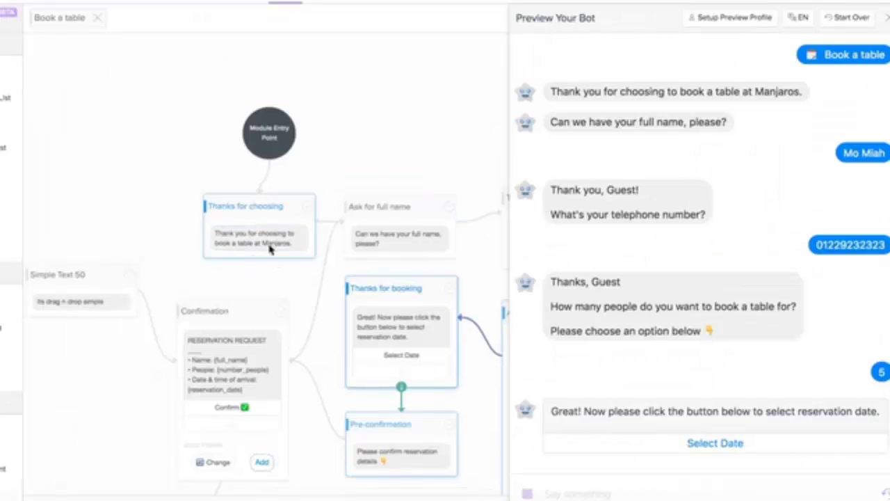
{"action": "left_click_drag", "start_coordinate": [262, 235], "coordinate": [461, 145]}
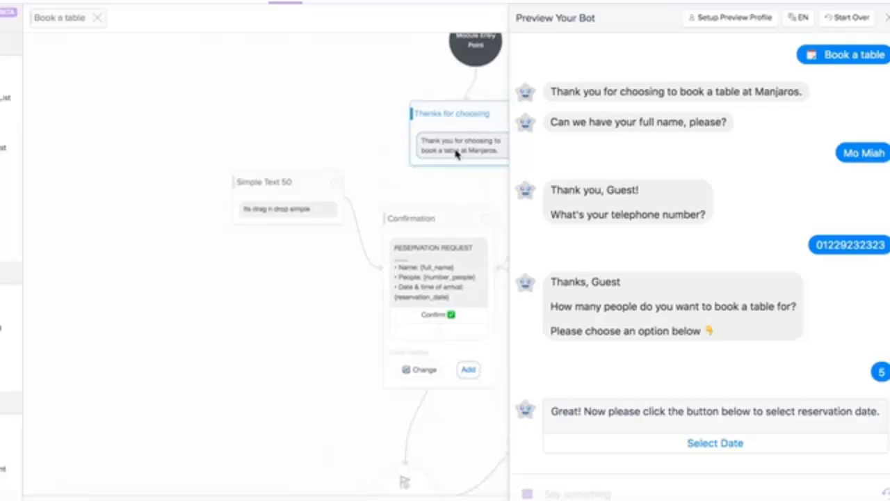
{"action": "left_click", "coordinate": [461, 145]}
{"action": "left_click_drag", "start_coordinate": [7, 125], "coordinate": [255, 321]}
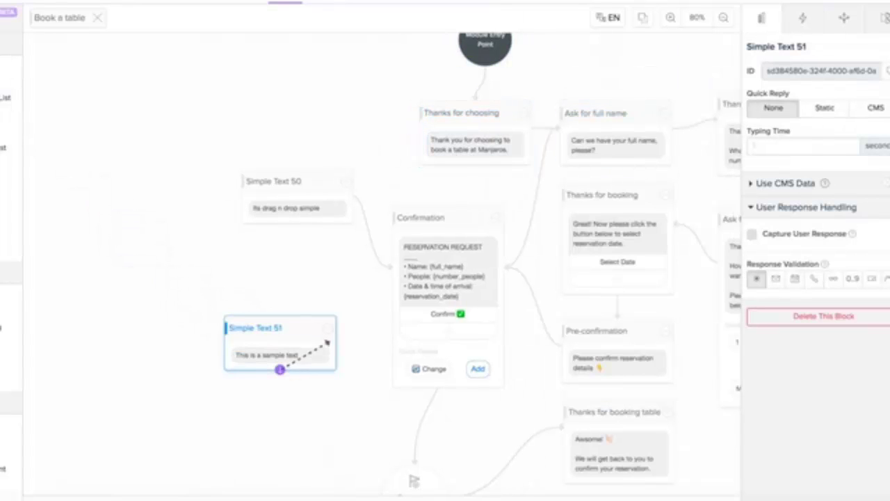
{"action": "left_click_drag", "start_coordinate": [327, 342], "coordinate": [398, 382]}
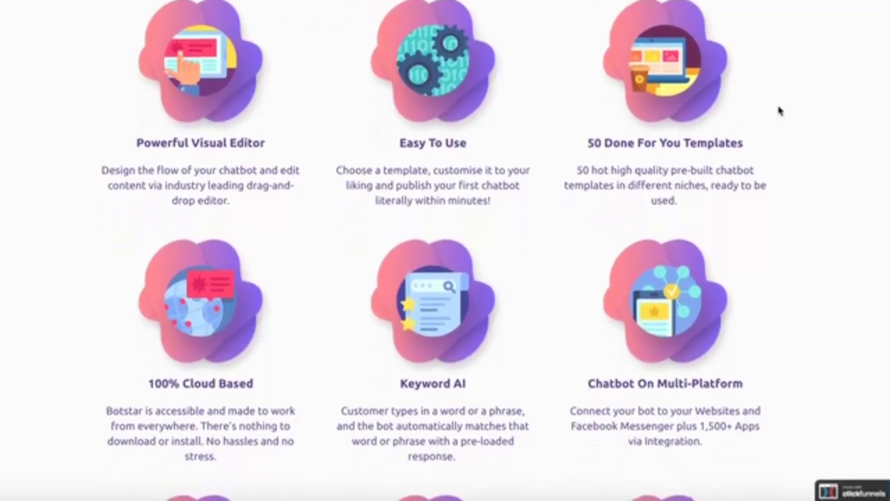
{"action": "scroll", "coordinate": [779, 110], "scroll_direction": "down", "scroll_amount": 1}
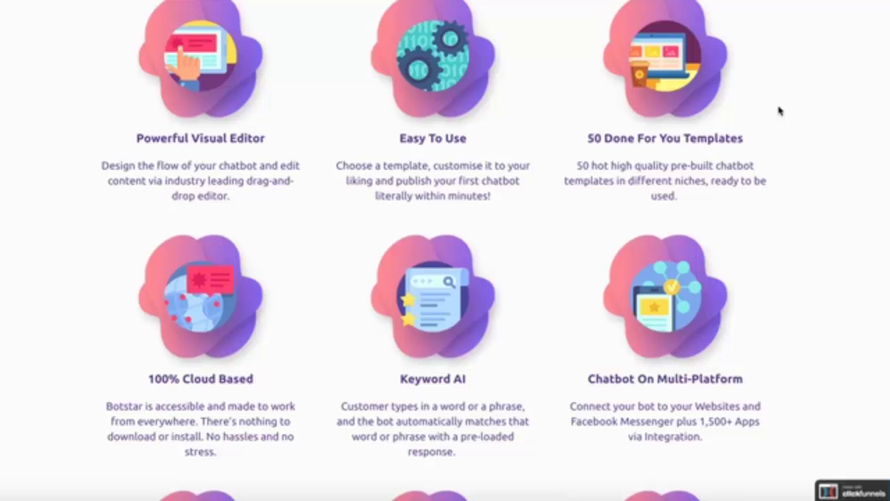
Step: Scroll the BotStar sales page past the features grid to the Just 4 Easy Steps section
{"action": "scroll", "coordinate": [779, 110], "scroll_direction": "down", "scroll_amount": 4}
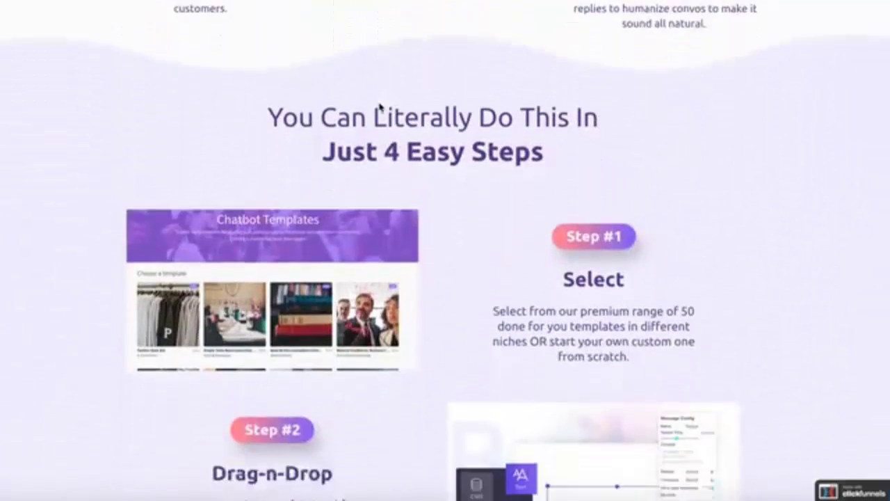
{"action": "scroll", "coordinate": [379, 106], "scroll_direction": "down", "scroll_amount": 2}
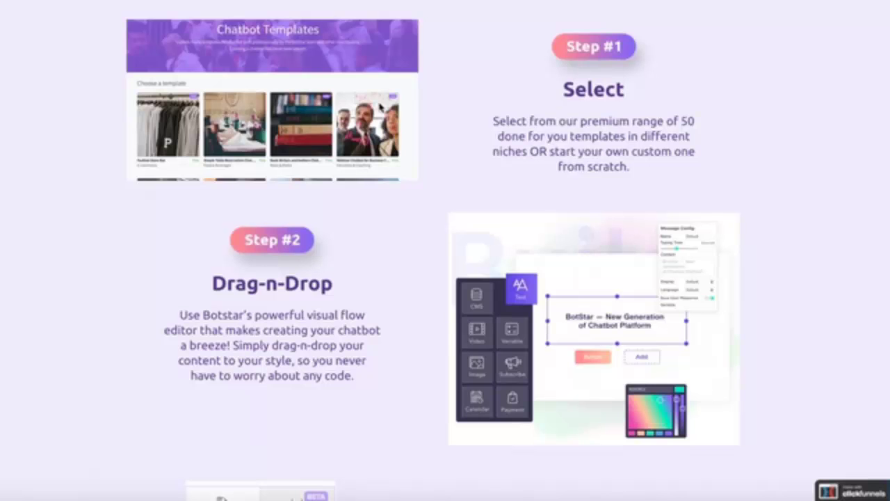
{"action": "scroll", "coordinate": [380, 109], "scroll_direction": "down", "scroll_amount": 4}
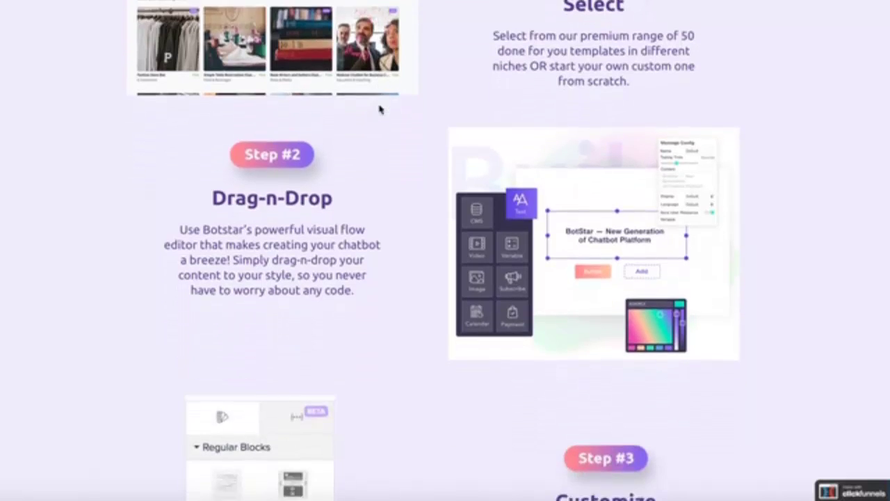
{"action": "scroll", "coordinate": [380, 109], "scroll_direction": "down", "scroll_amount": 2}
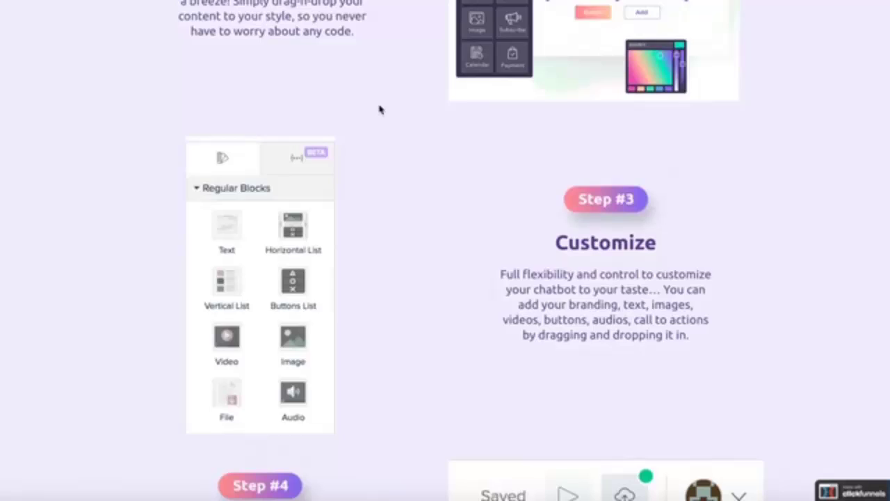
{"action": "scroll", "coordinate": [380, 109], "scroll_direction": "down", "scroll_amount": 1}
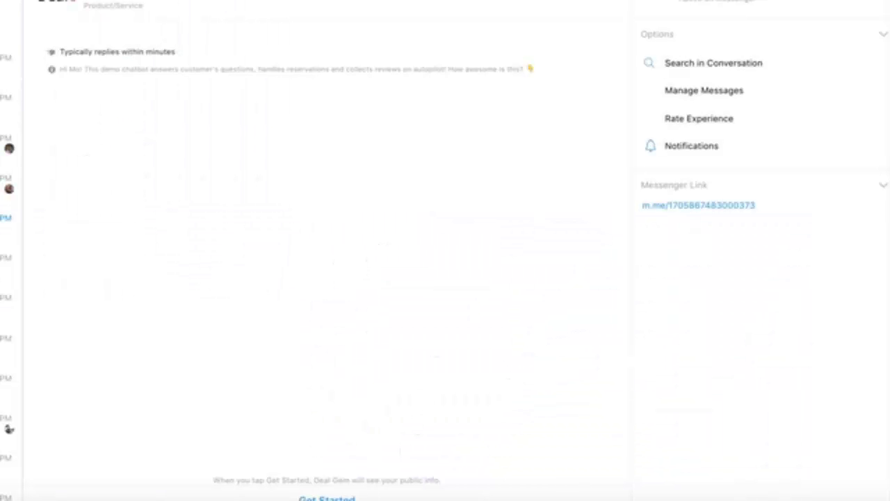
Step: In Messenger, start a Book a table chat, send a full name, and type a phone number
{"action": "left_click", "coordinate": [327, 498]}
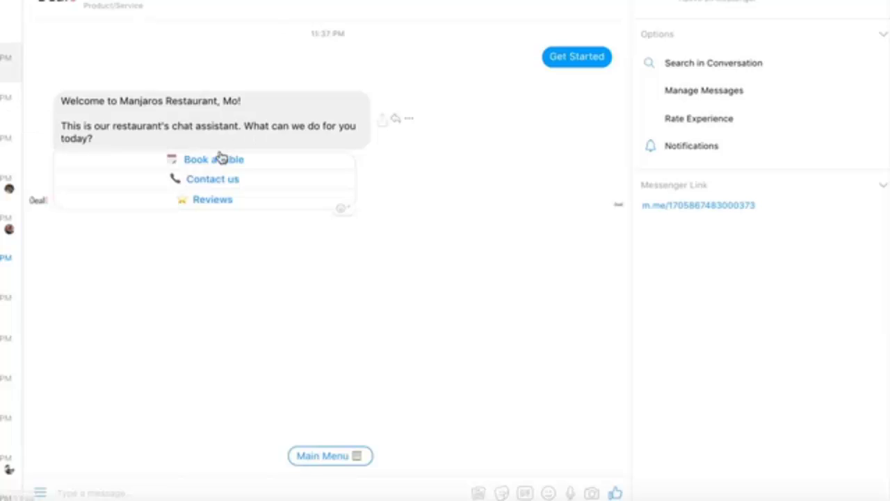
{"action": "left_click", "coordinate": [219, 160]}
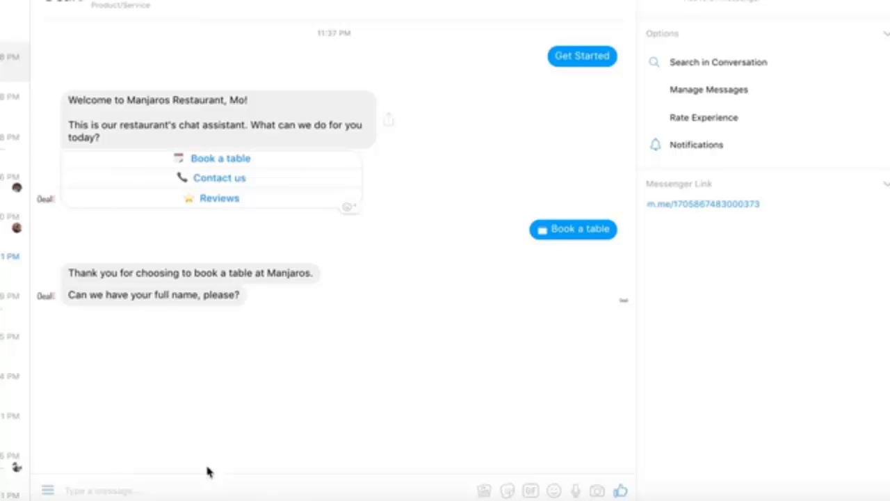
{"action": "key", "text": "Return"}
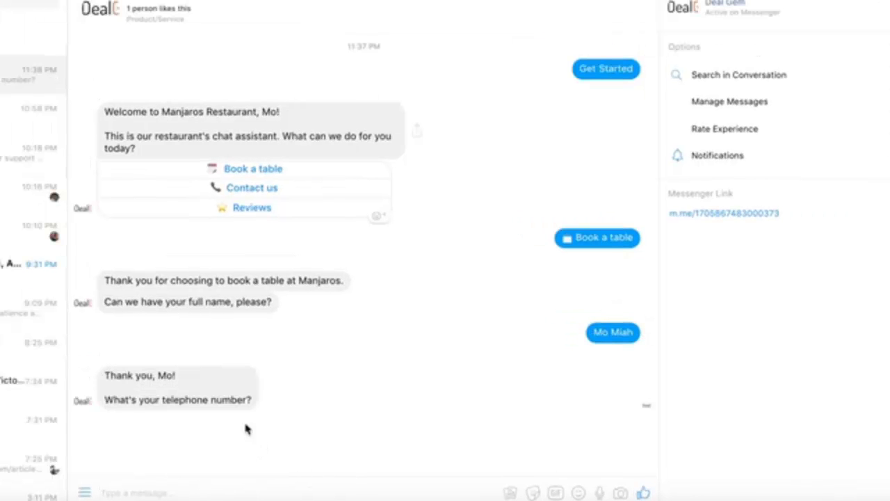
{"action": "type", "text": "01232323"}
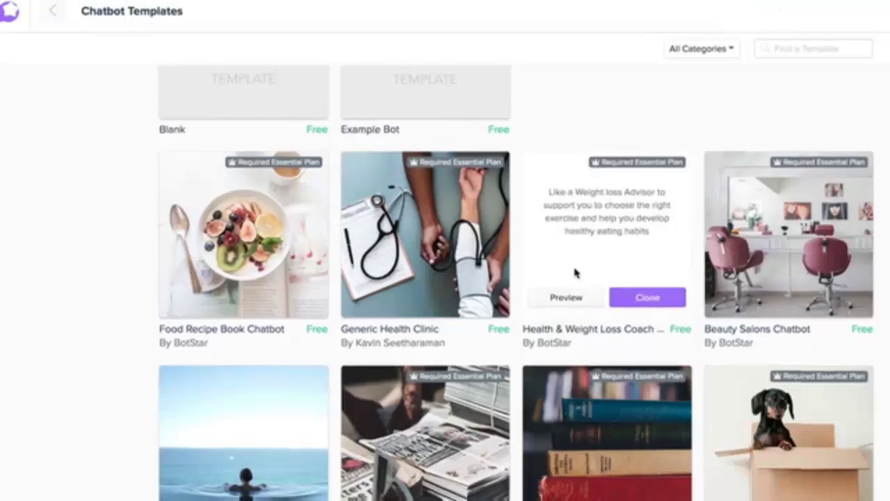
{"action": "scroll", "coordinate": [574, 273], "scroll_direction": "down", "scroll_amount": 5}
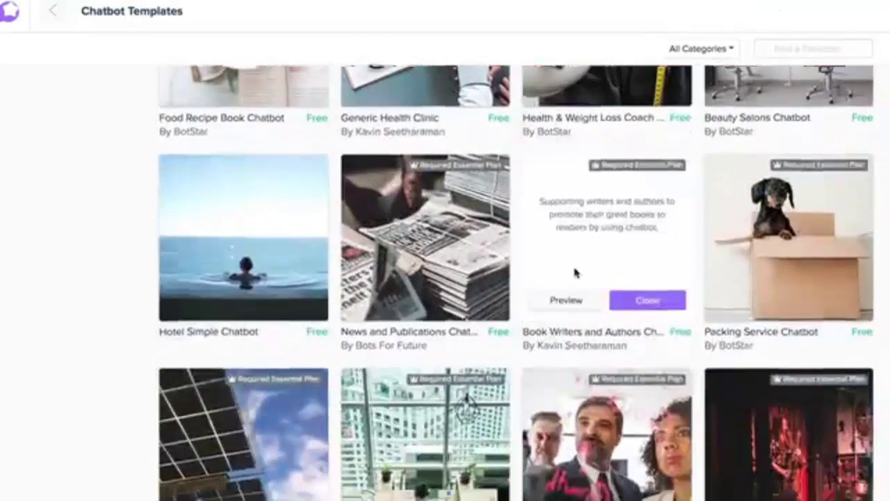
{"action": "scroll", "coordinate": [574, 270], "scroll_direction": "down", "scroll_amount": 8}
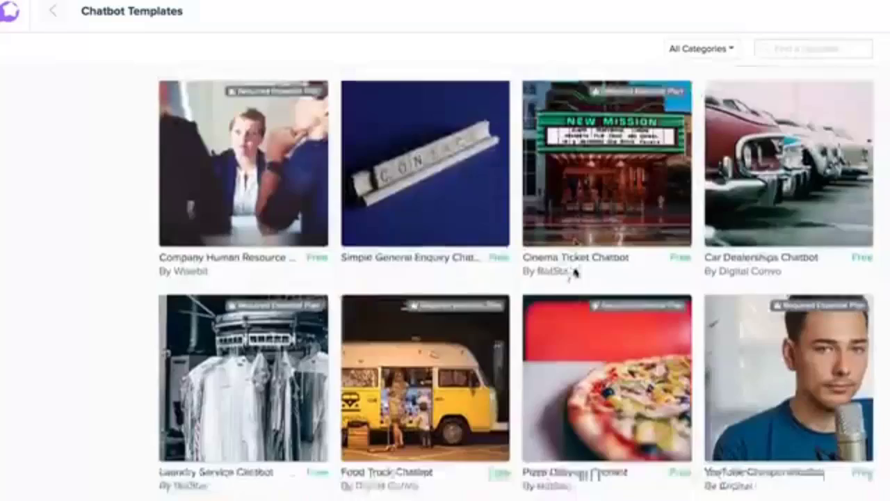
{"action": "scroll", "coordinate": [574, 272], "scroll_direction": "down", "scroll_amount": 2}
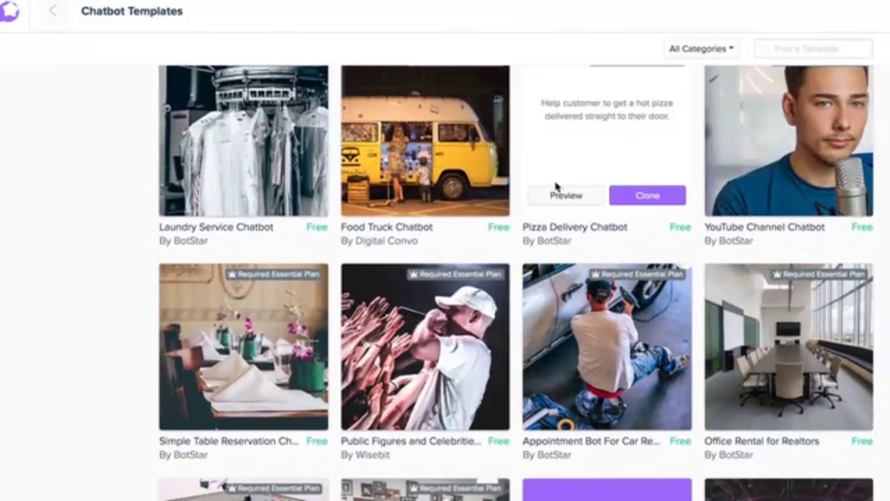
{"action": "left_click", "coordinate": [566, 196]}
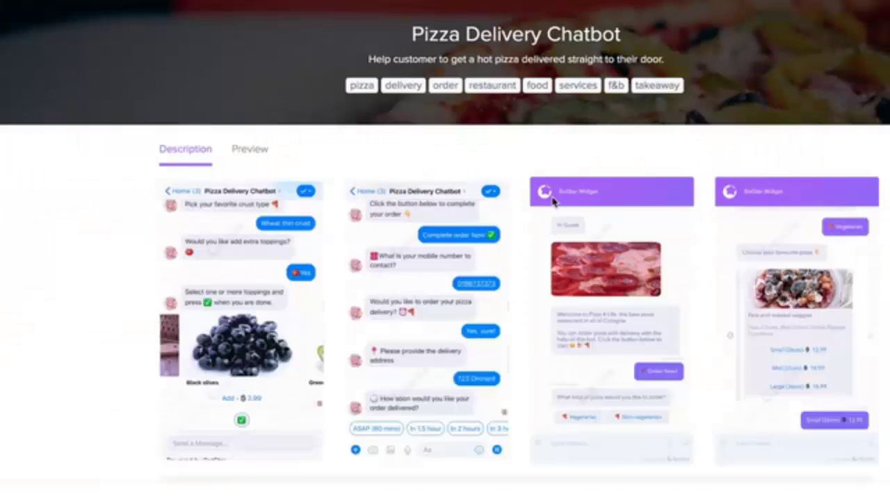
{"action": "scroll", "coordinate": [554, 202], "scroll_direction": "down", "scroll_amount": 2}
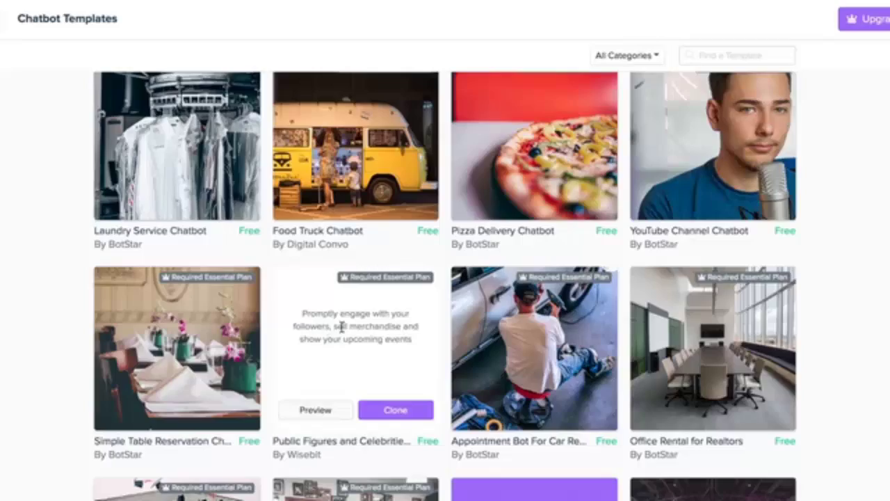
{"action": "scroll", "coordinate": [328, 330], "scroll_direction": "down", "scroll_amount": 6}
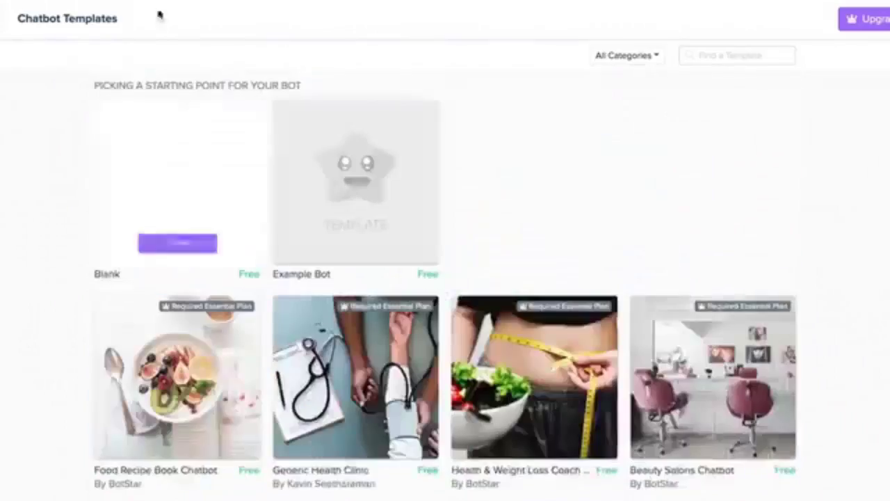
{"action": "scroll", "coordinate": [405, 134], "scroll_direction": "up", "scroll_amount": 10}
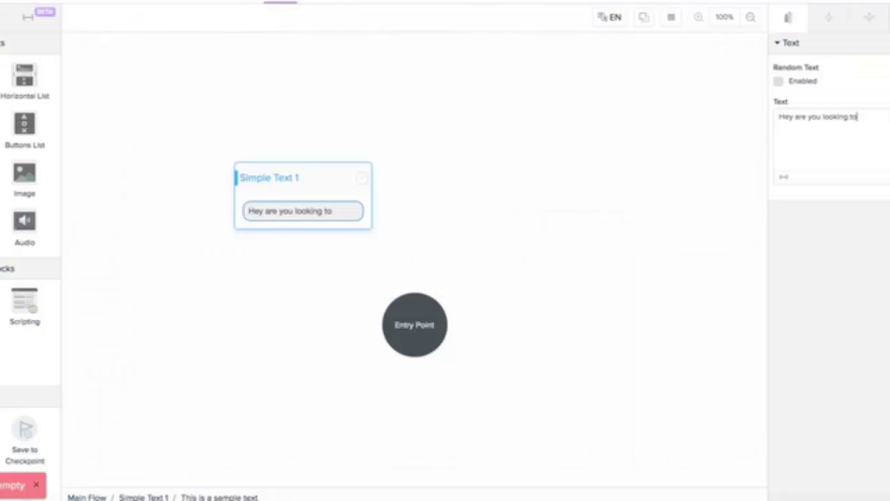
Step: Reword Simple Text 1 to ask about losing weight, reposition it, and link a Buttons List after it
{"action": "type", "text": "hear ab"}
{"action": "left_click", "coordinate": [825, 146]}
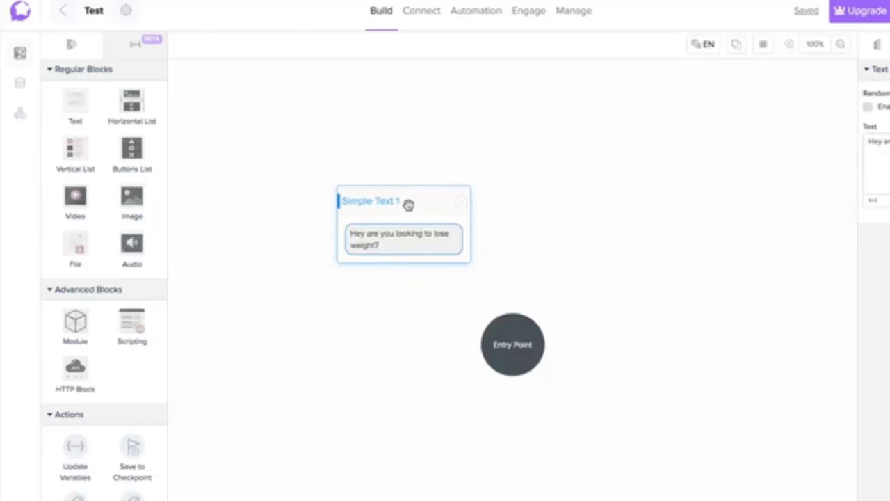
{"action": "left_click_drag", "start_coordinate": [408, 204], "coordinate": [383, 132]}
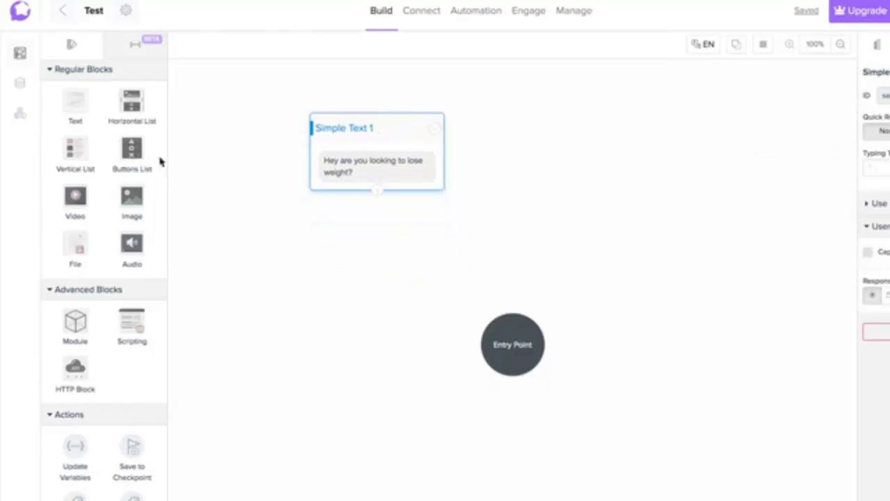
{"action": "left_click_drag", "start_coordinate": [132, 148], "coordinate": [430, 228]}
{"action": "mouse_move", "coordinate": [479, 217]}
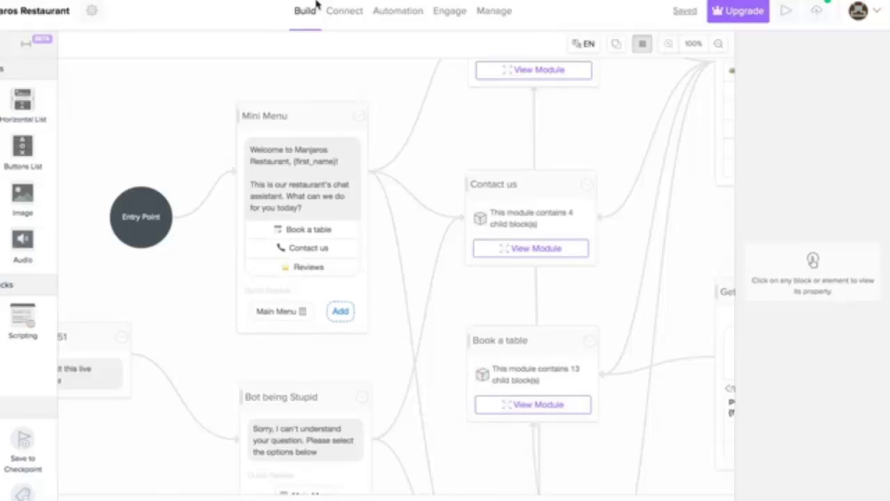
Step: Look through the bot's Connect, Automation, Engage and Manage sections
{"action": "left_click", "coordinate": [344, 11]}
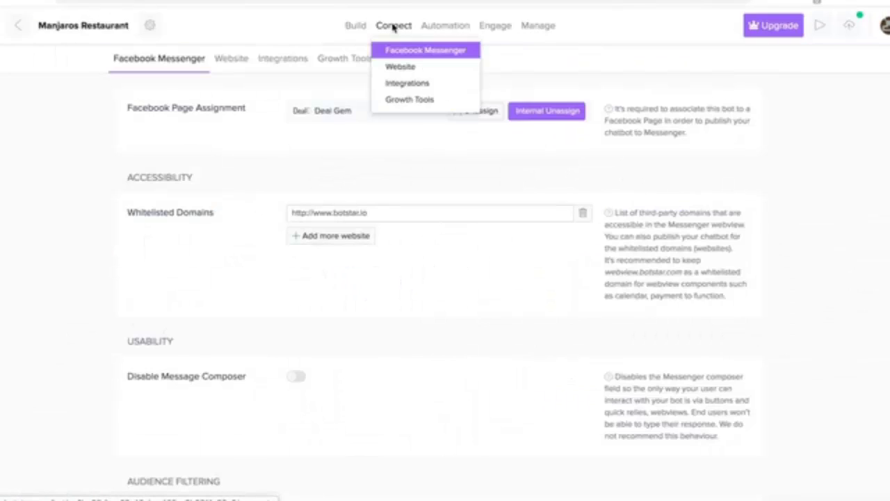
{"action": "left_click", "coordinate": [442, 28]}
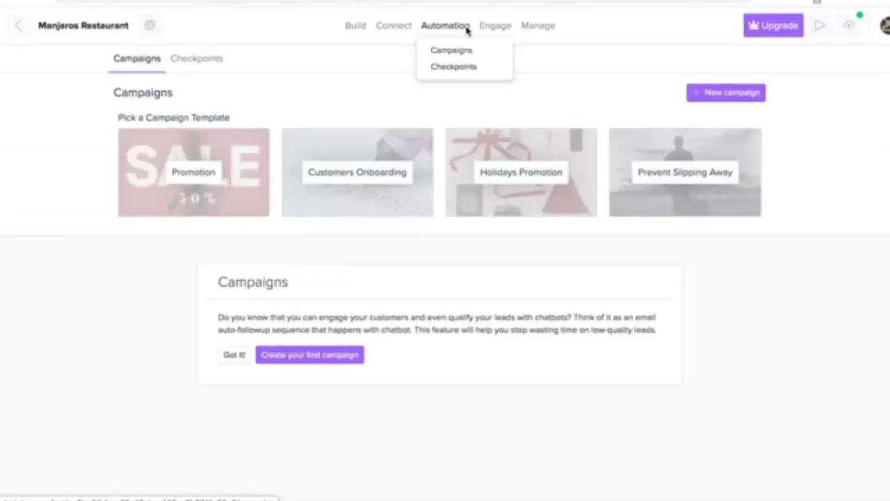
{"action": "left_click", "coordinate": [498, 27]}
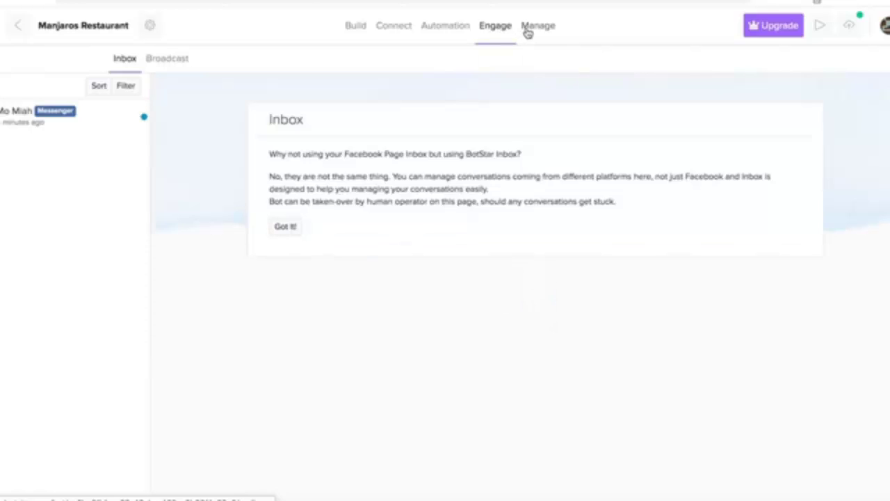
{"action": "left_click", "coordinate": [526, 28]}
{"action": "left_click", "coordinate": [402, 28]}
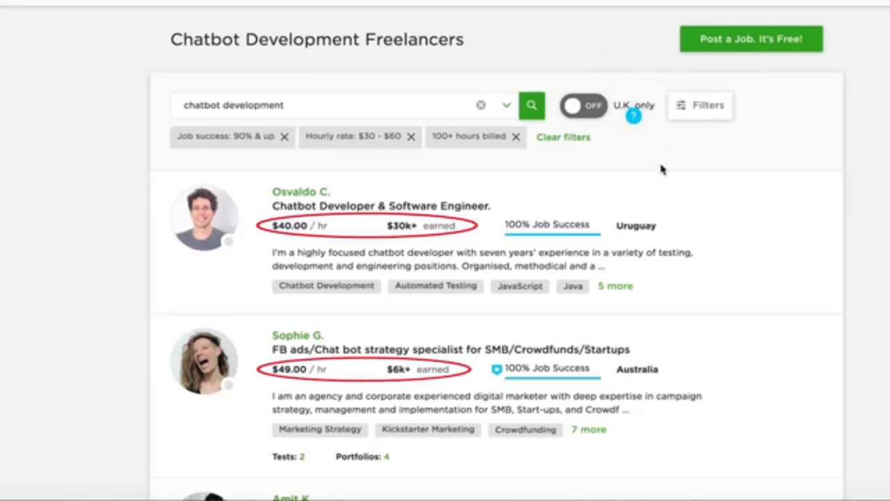
{"action": "left_click_drag", "start_coordinate": [273, 226], "coordinate": [323, 229]}
{"action": "left_click", "coordinate": [328, 229]}
{"action": "left_click", "coordinate": [375, 229]}
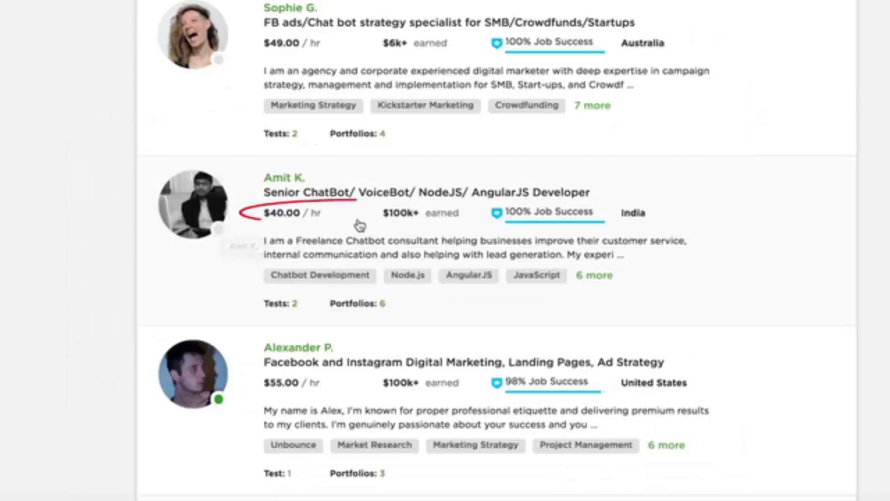
{"action": "left_click_drag", "start_coordinate": [358, 224], "coordinate": [456, 221]}
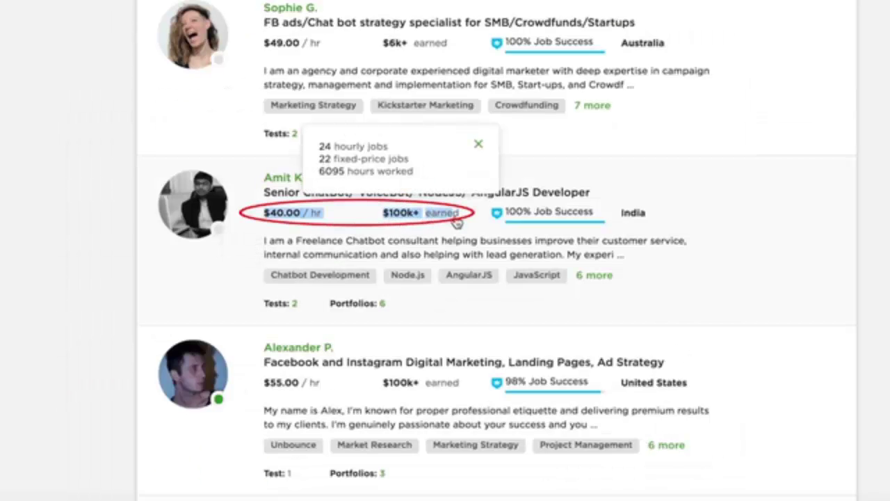
{"action": "left_click", "coordinate": [454, 220]}
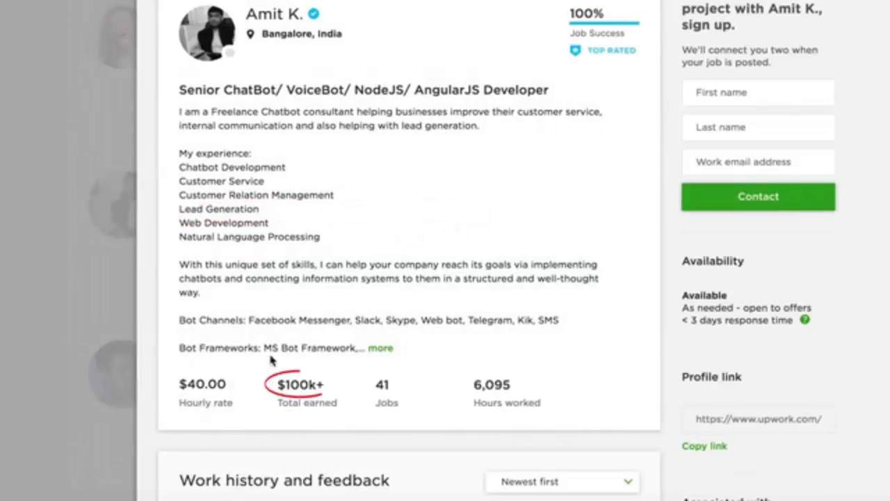
{"action": "left_click", "coordinate": [143, 271]}
{"action": "left_click_drag", "start_coordinate": [278, 242], "coordinate": [331, 249]}
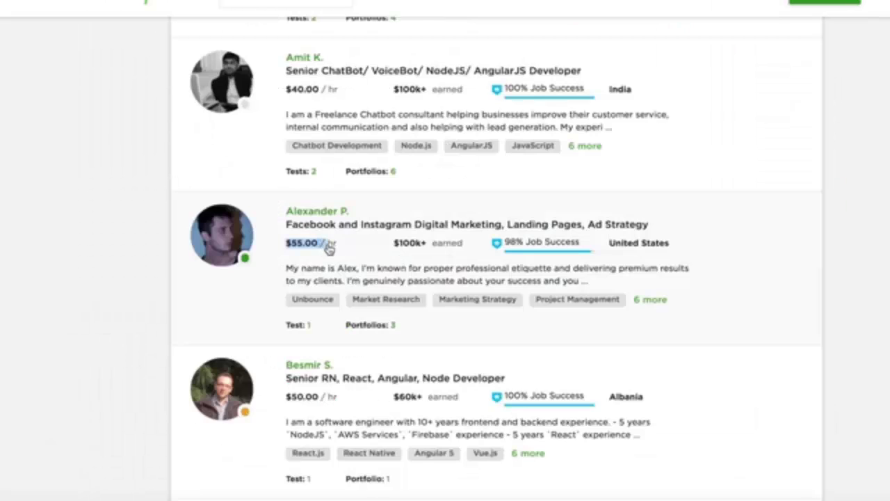
{"action": "left_click", "coordinate": [330, 249]}
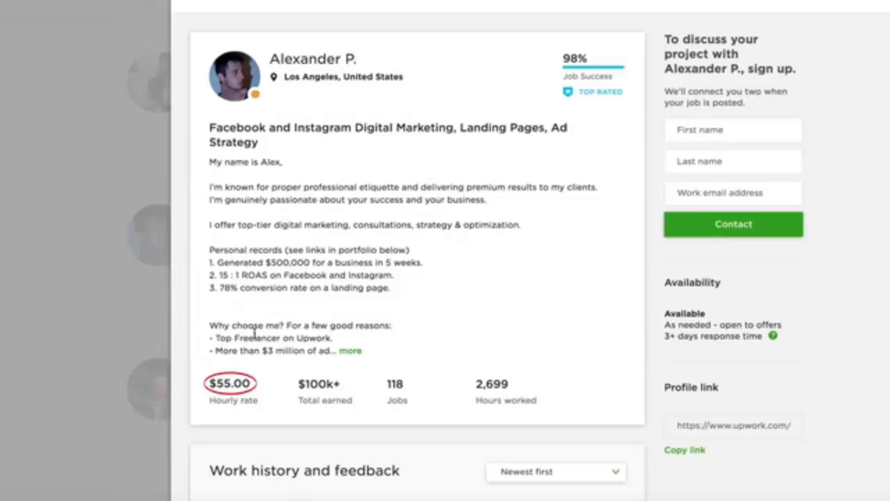
{"action": "left_click", "coordinate": [119, 226]}
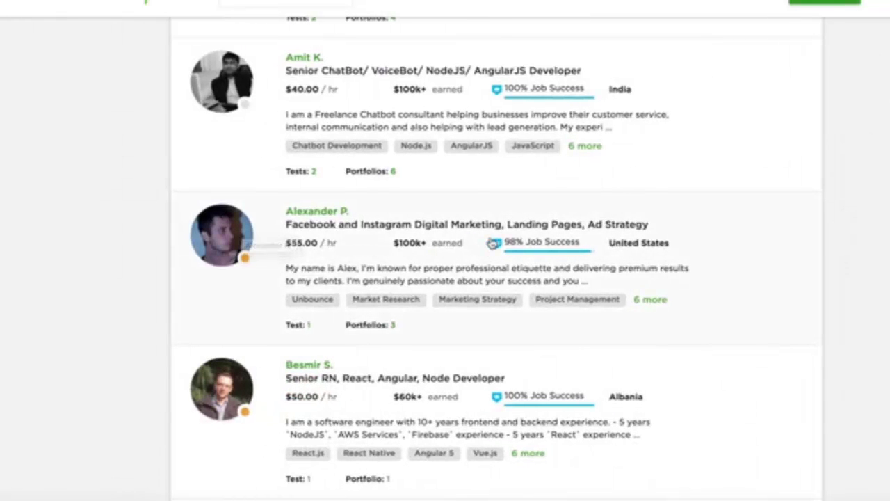
{"action": "scroll", "coordinate": [493, 243], "scroll_direction": "down", "scroll_amount": 1}
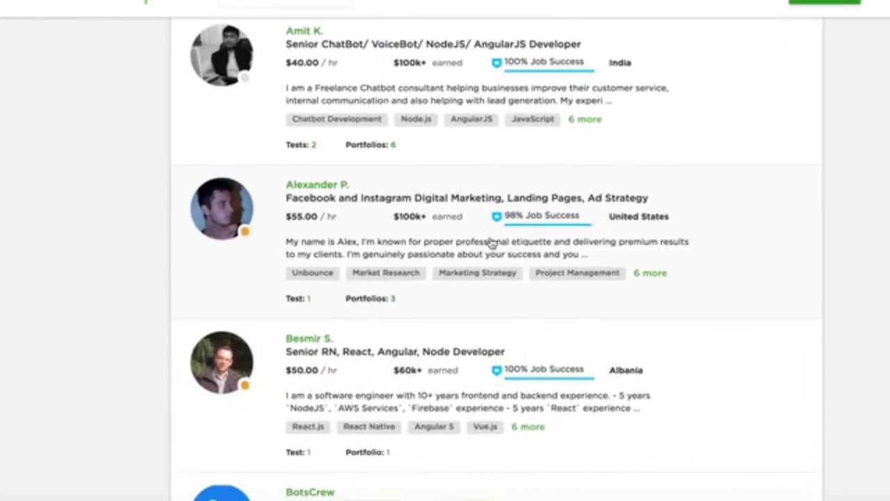
{"action": "scroll", "coordinate": [492, 243], "scroll_direction": "down", "scroll_amount": 1}
{"action": "scroll", "coordinate": [480, 187], "scroll_direction": "down", "scroll_amount": 4}
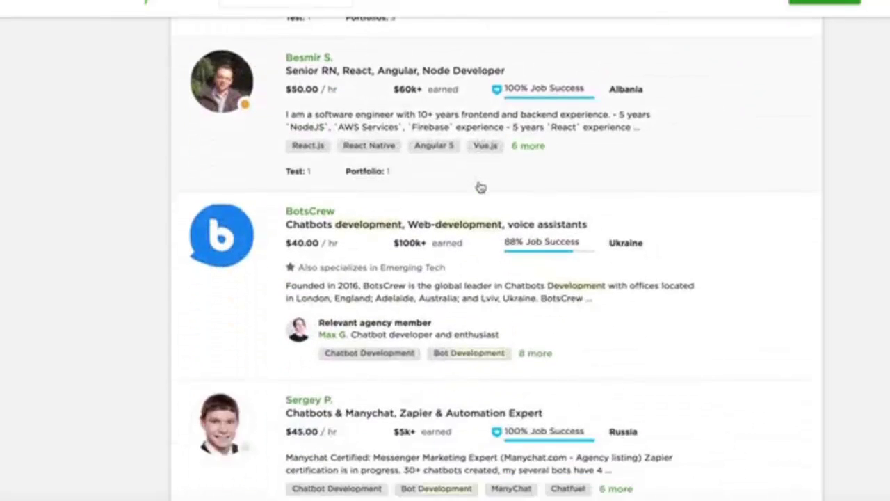
{"action": "scroll", "coordinate": [480, 188], "scroll_direction": "down", "scroll_amount": 2}
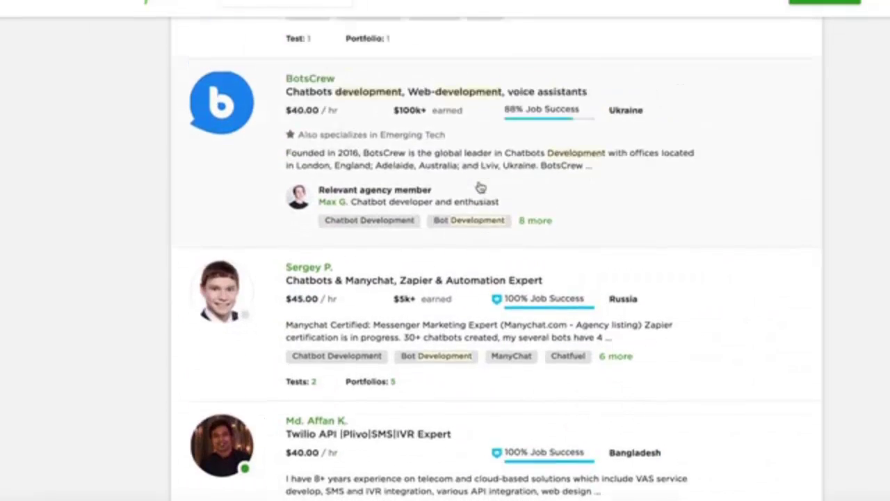
{"action": "scroll", "coordinate": [479, 187], "scroll_direction": "up", "scroll_amount": 3}
{"action": "scroll", "coordinate": [479, 187], "scroll_direction": "up", "scroll_amount": 5}
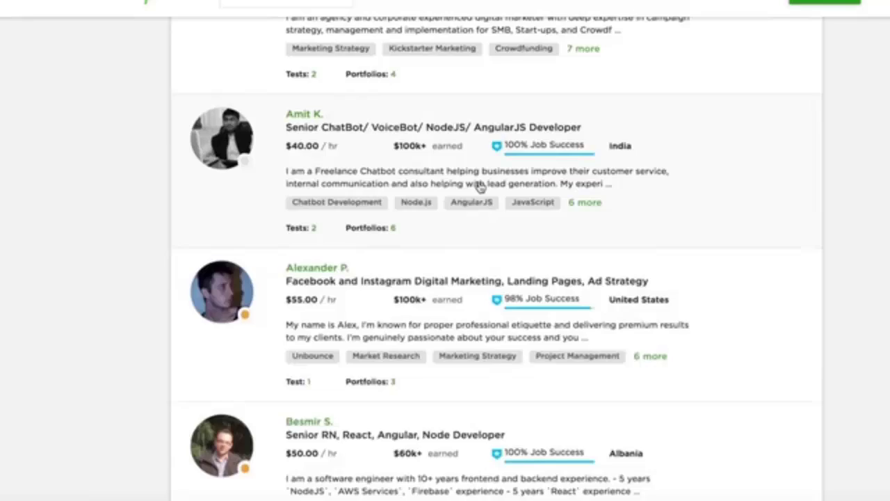
{"action": "scroll", "coordinate": [480, 187], "scroll_direction": "up", "scroll_amount": 2}
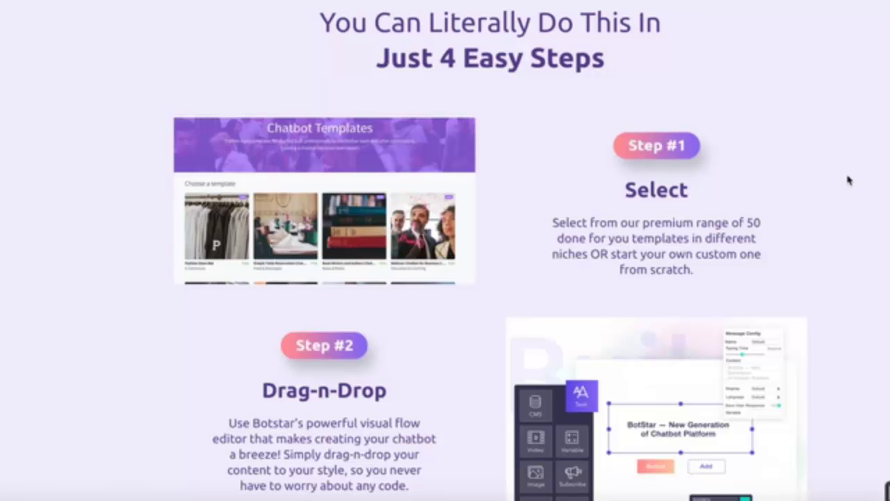
{"action": "scroll", "coordinate": [847, 180], "scroll_direction": "down", "scroll_amount": 5}
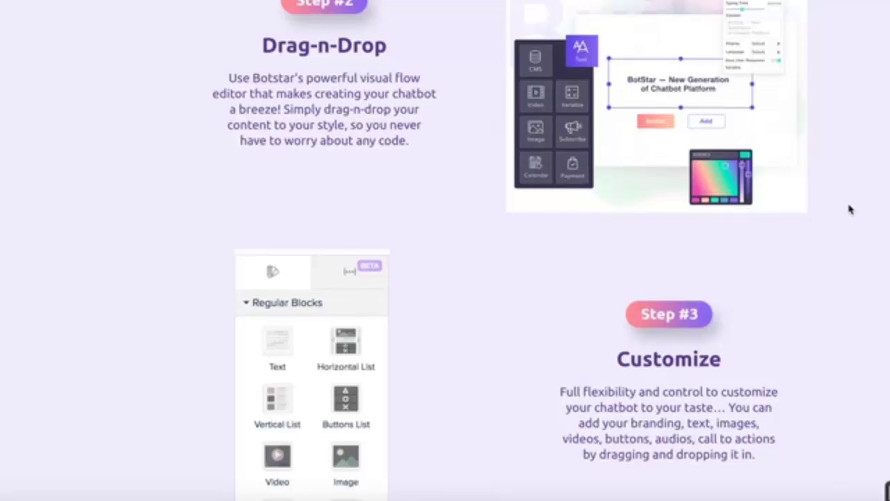
{"action": "scroll", "coordinate": [851, 211], "scroll_direction": "down", "scroll_amount": 5}
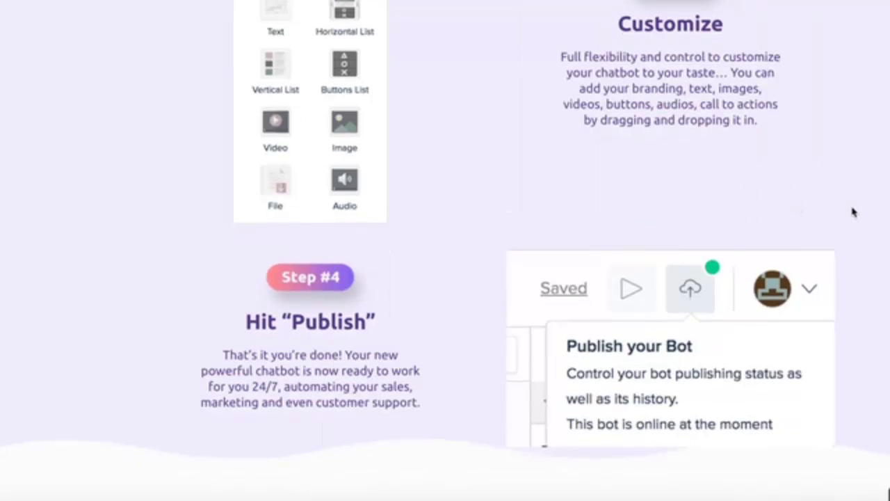